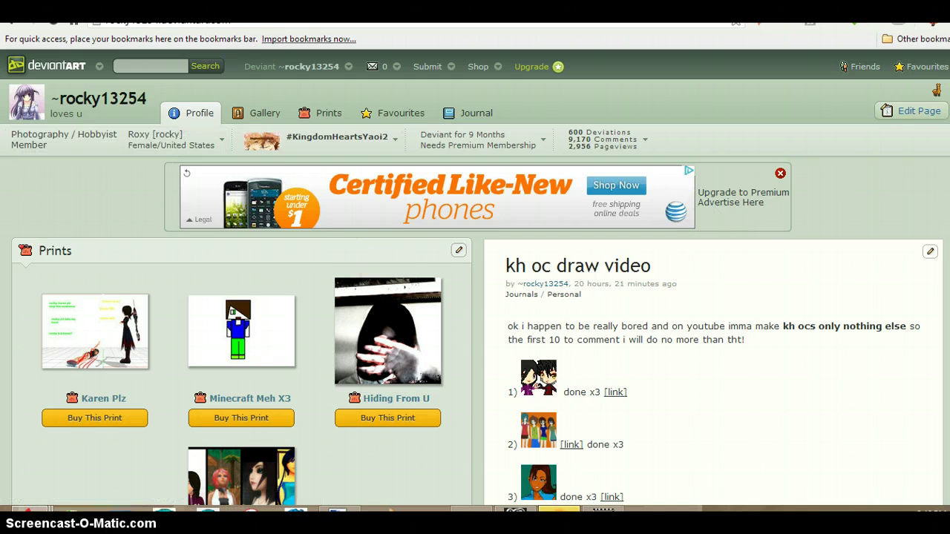
scroll(827, 170, "down", 1)
scroll(668, 297, "down", 3)
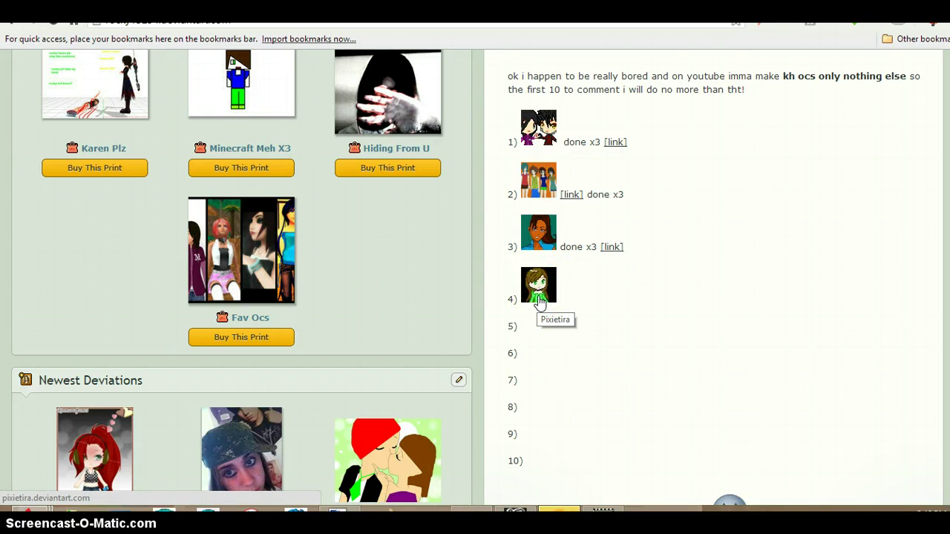
Open the kh OC draw video journal, then the fourth commenter's profile page.
left_click(539, 300)
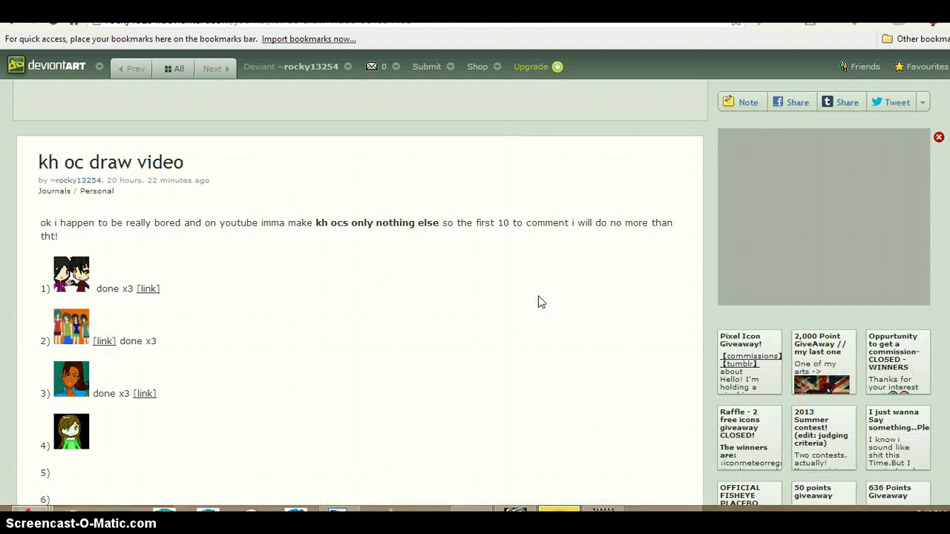
left_click(70, 431)
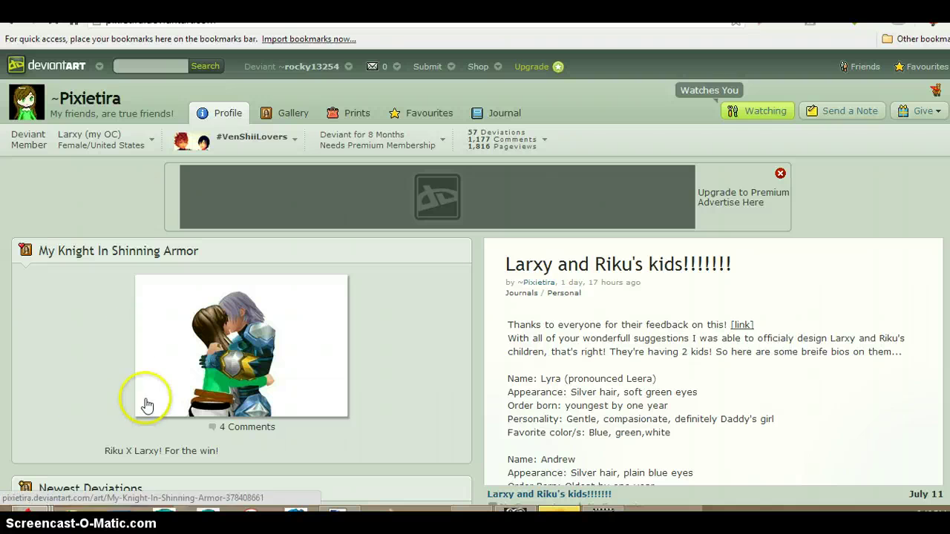
Open Pixietira's Collab deviation from the gallery and enlarge it to full size.
left_click(266, 113)
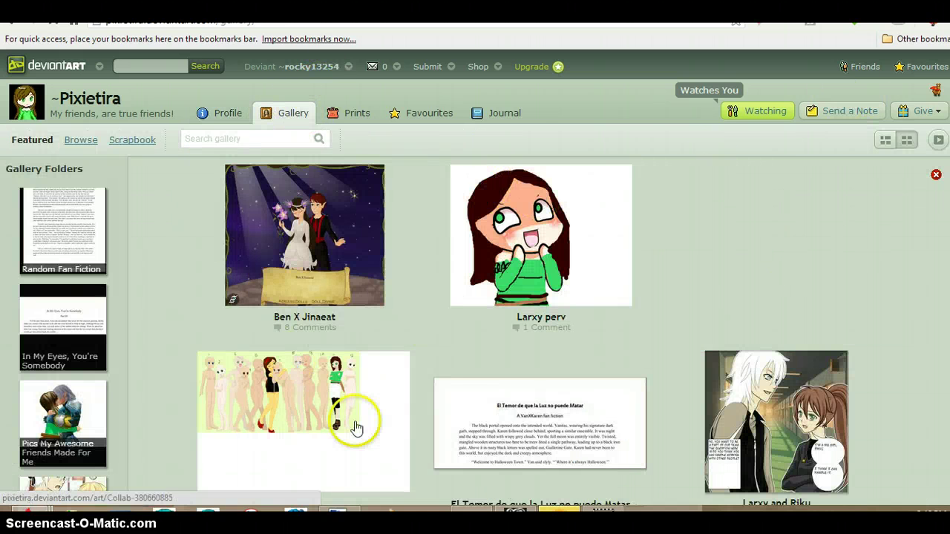
left_click(330, 388)
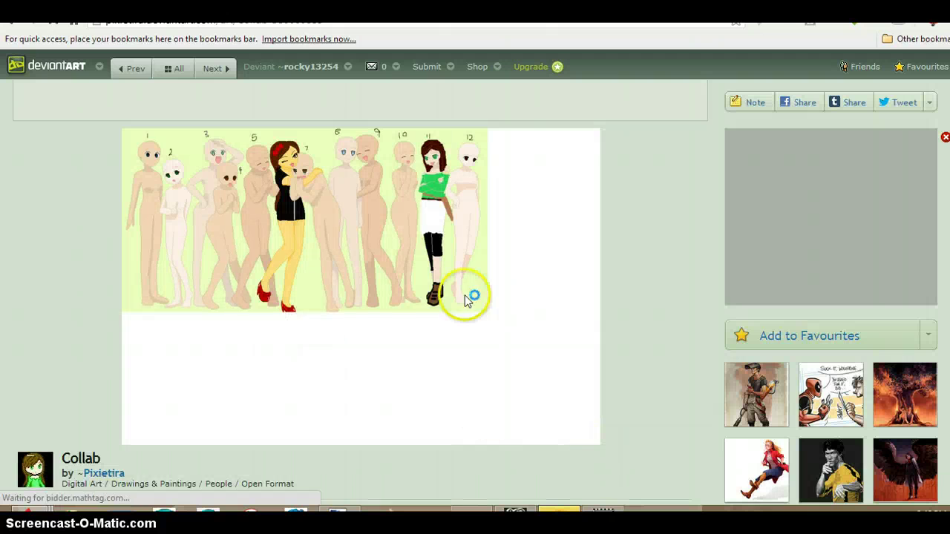
left_click(438, 215)
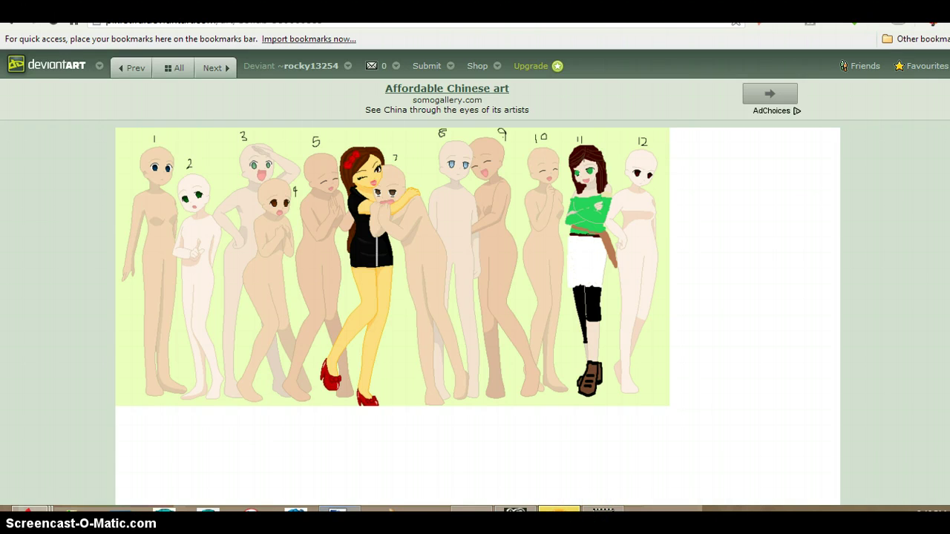
Maximize Paint.NET and add a green size-28 'larky' text label near the canvas top-left.
left_click(339, 510)
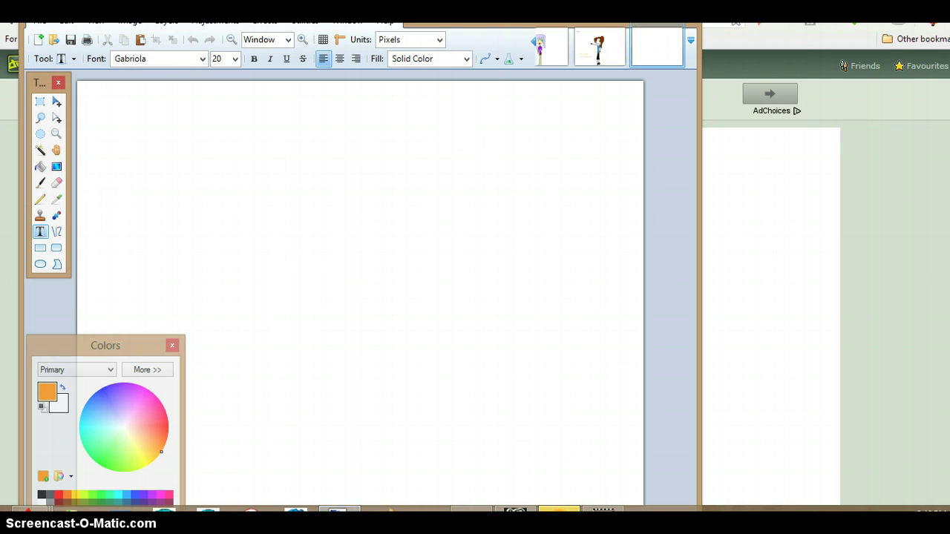
double_click(650, 26)
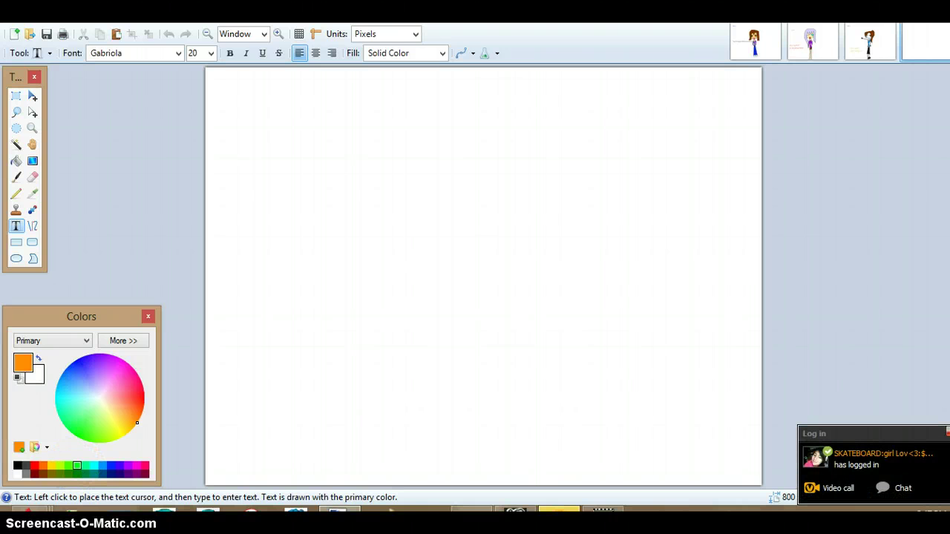
left_click(211, 52)
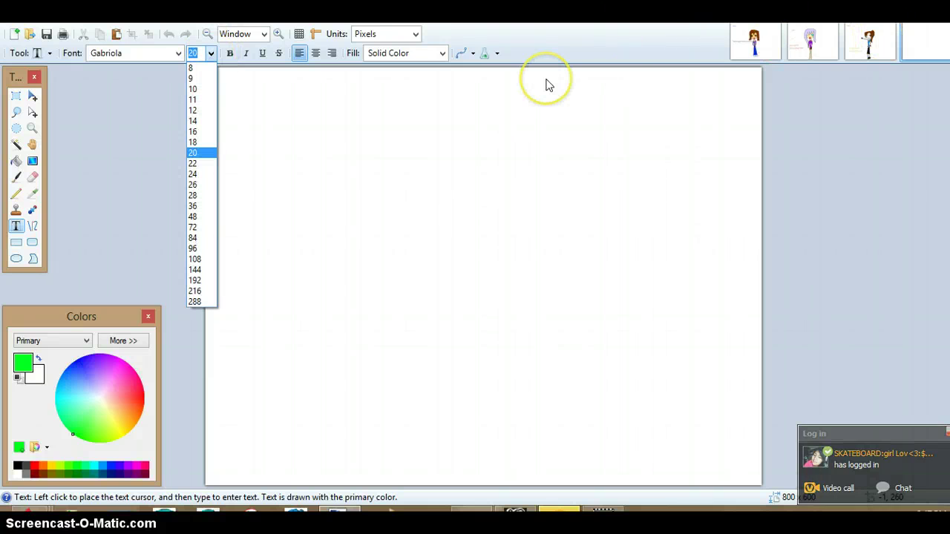
left_click(193, 195)
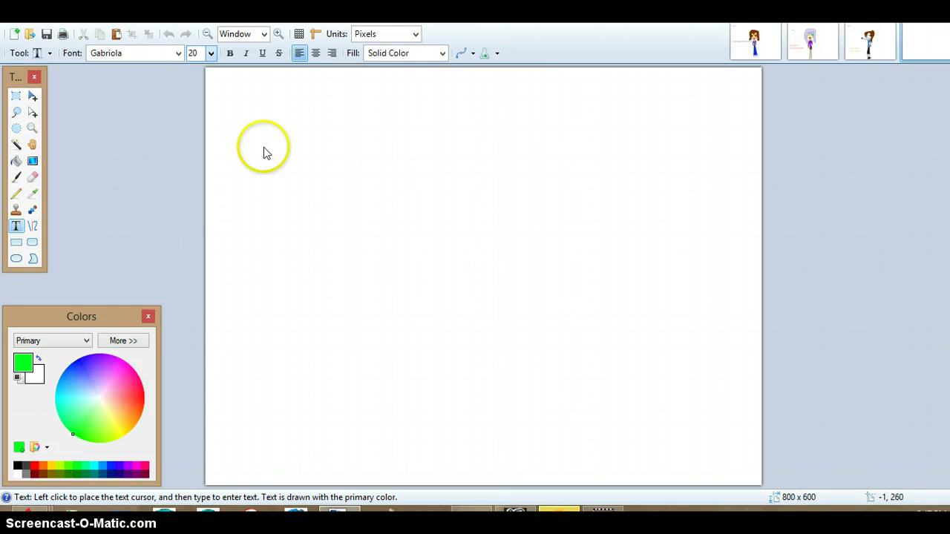
type("28")
left_click(239, 132)
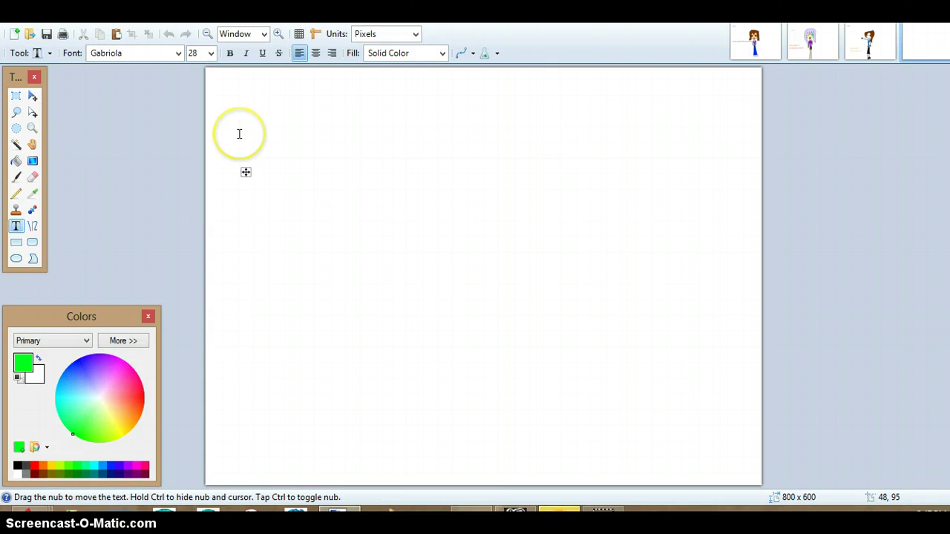
type("larky")
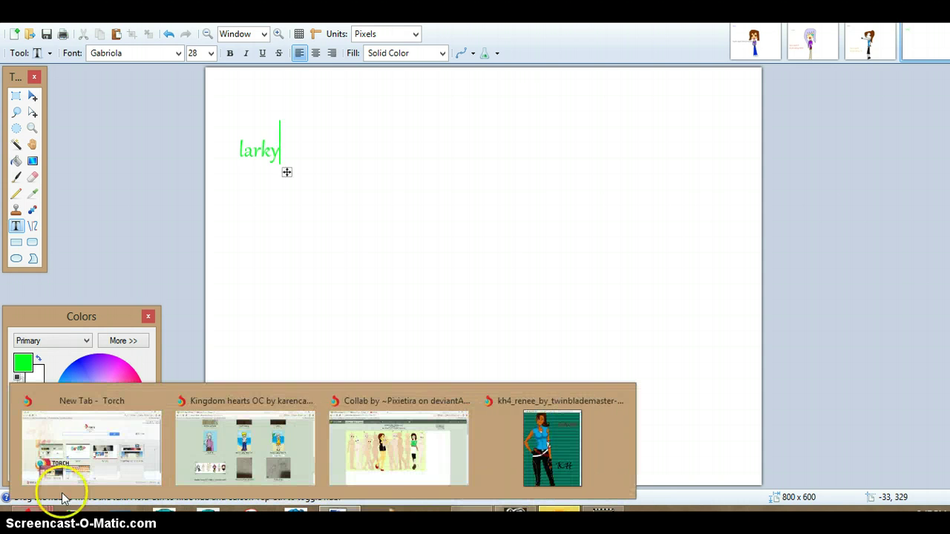
Open Pixietira's full gallery from the Collab page, browse past Collab, and return to Paint.NET.
left_click(379, 445)
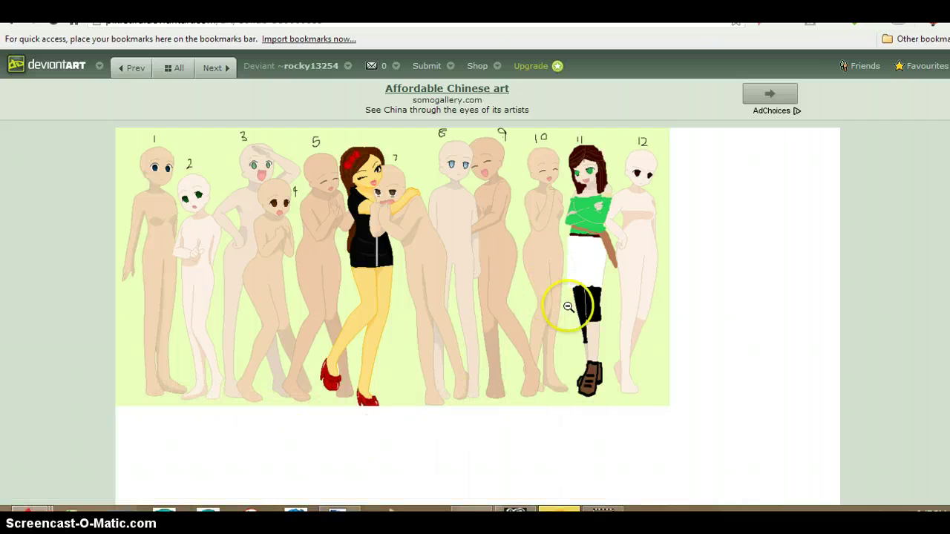
scroll(757, 223, "down", 1)
scroll(475, 267, "down", 4)
scroll(474, 267, "down", 2)
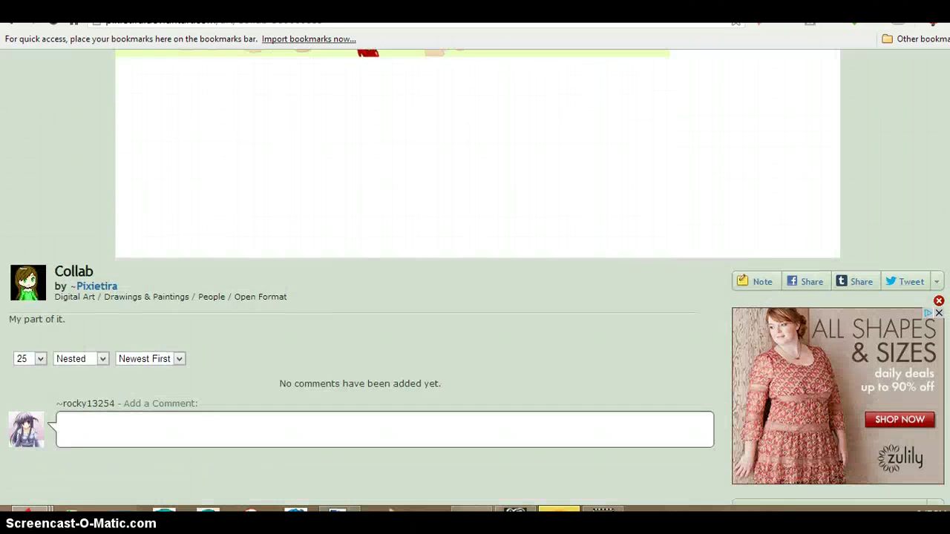
scroll(475, 267, "down", 2)
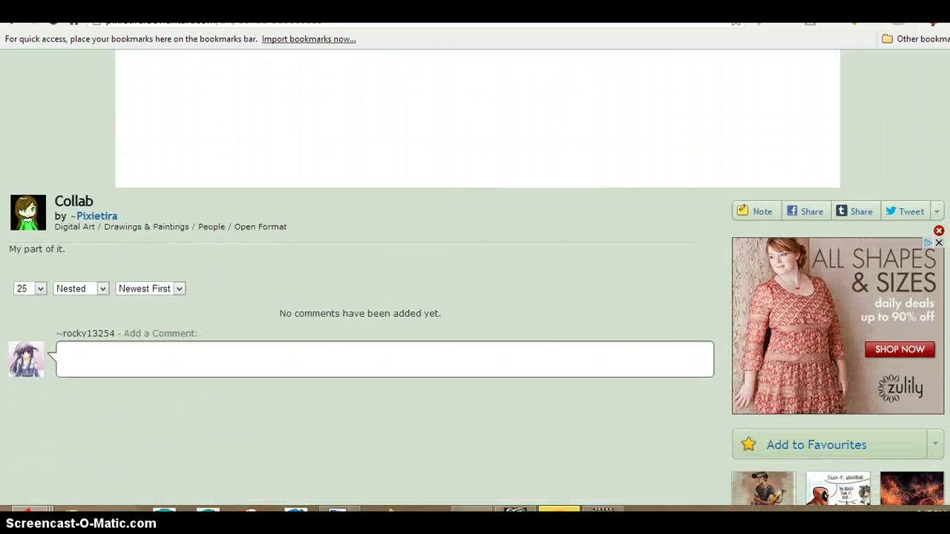
scroll(475, 267, "down", 2)
scroll(475, 267, "down", 2)
left_click(837, 468)
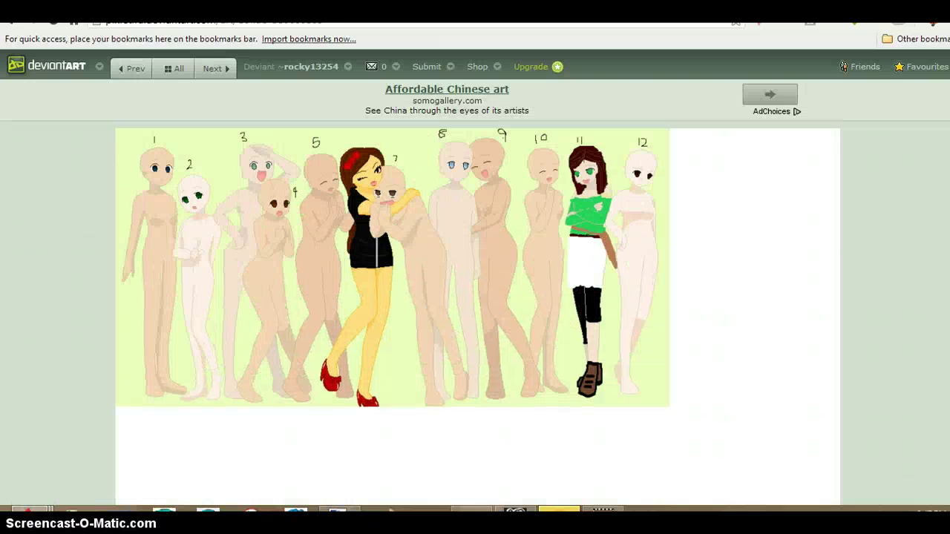
left_click(174, 67)
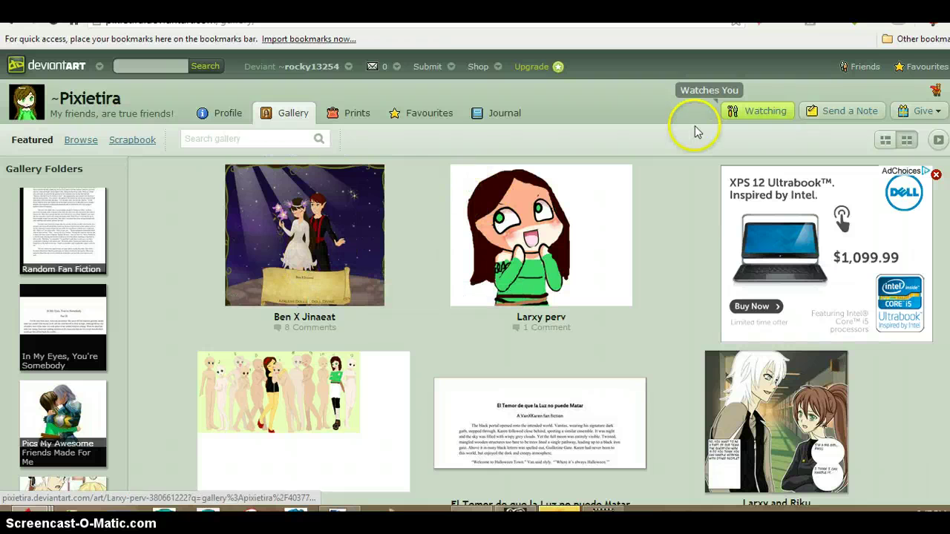
scroll(475, 296, "down", 5)
scroll(475, 297, "down", 3)
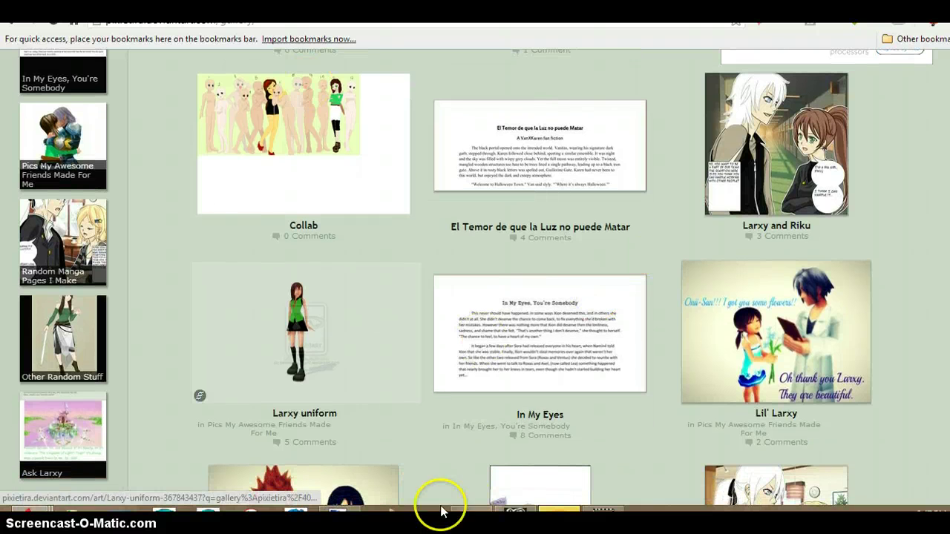
left_click(338, 512)
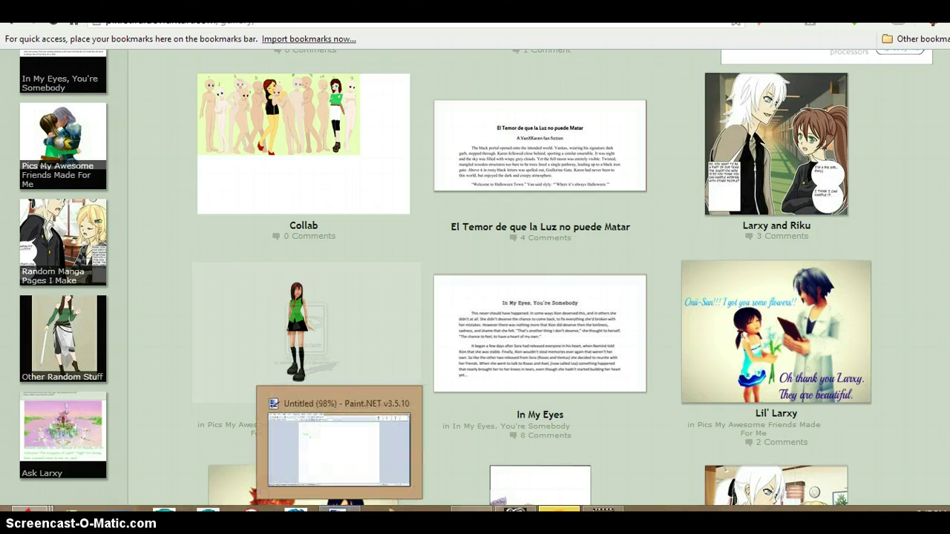
Replace 'ky' with 'xy' so the label reads 'larxy', restoring green after trying black.
left_click(337, 449)
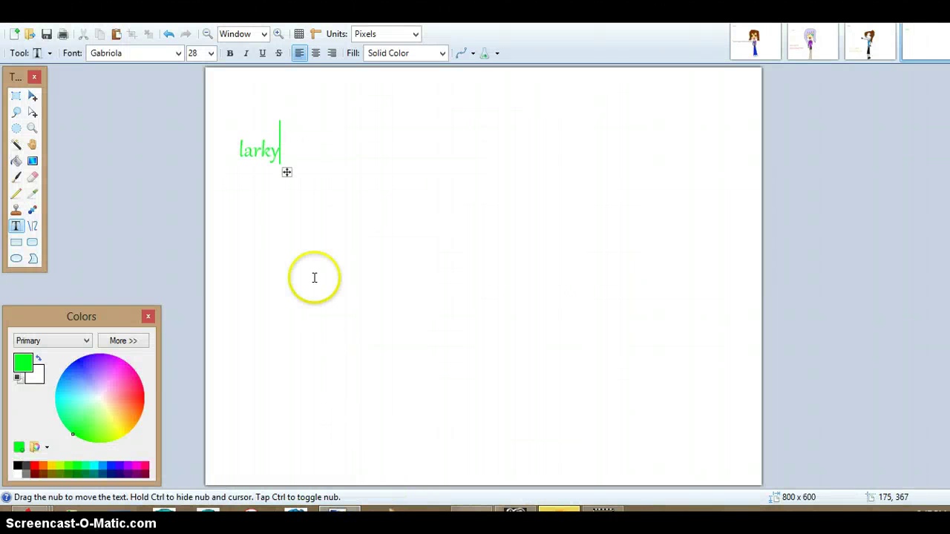
key("BackSpace")
key("BackSpace")
type("y")
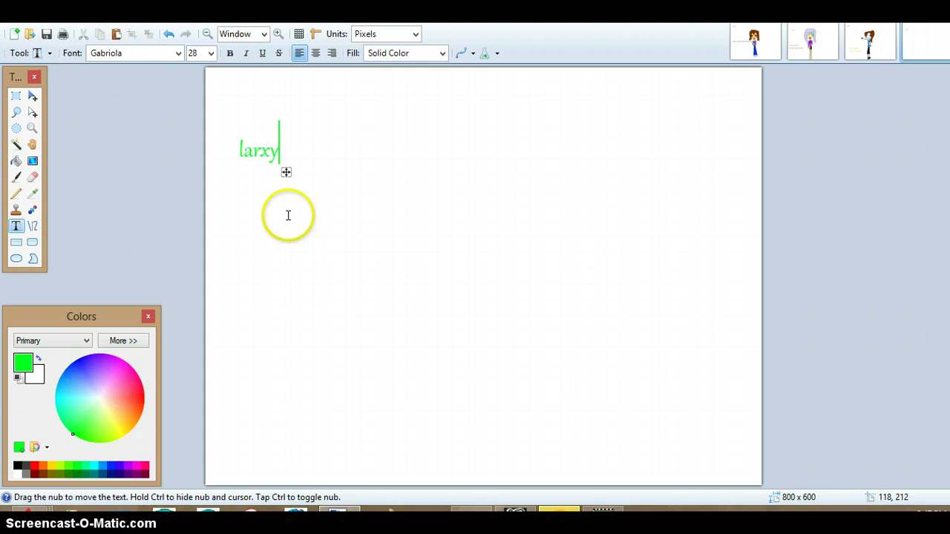
left_click(18, 466)
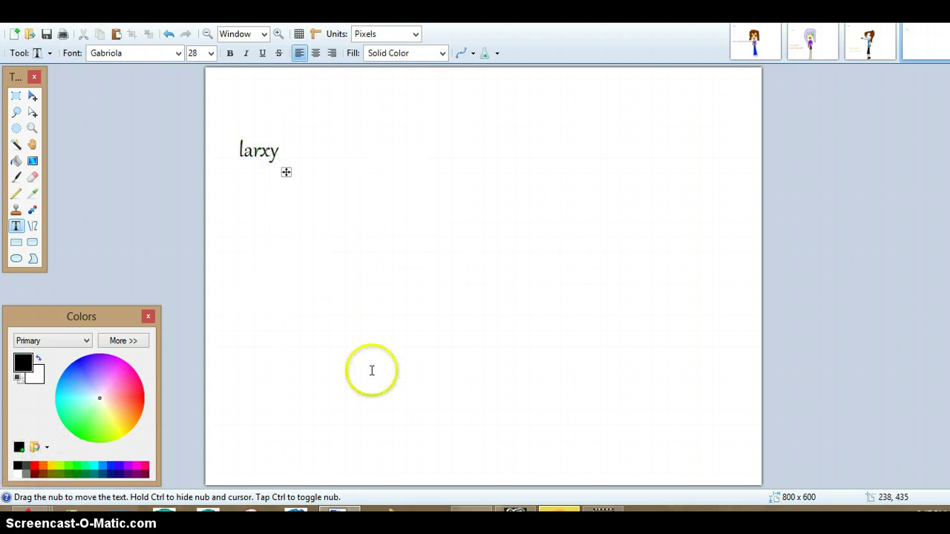
left_click(71, 467)
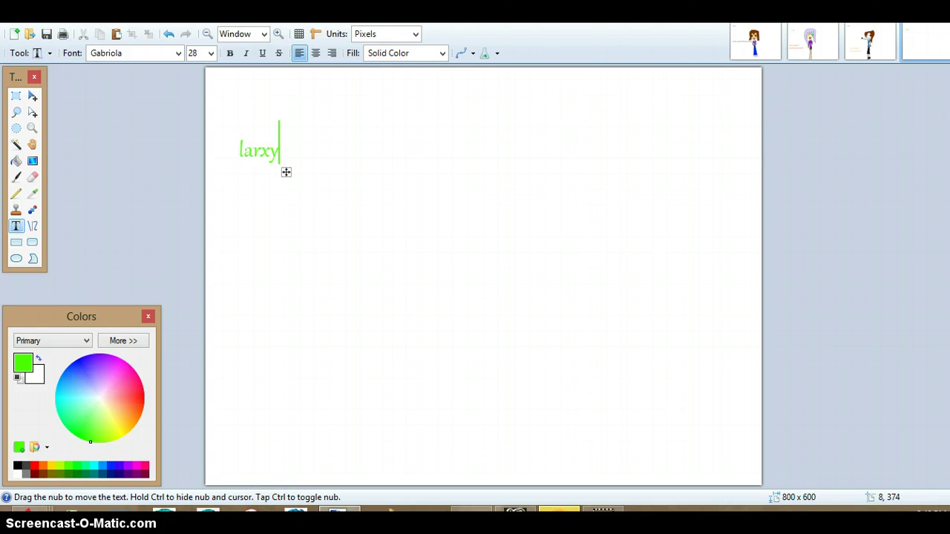
Switch from Pixietira's gallery to the YouTube home page in the browser.
left_click(37, 512)
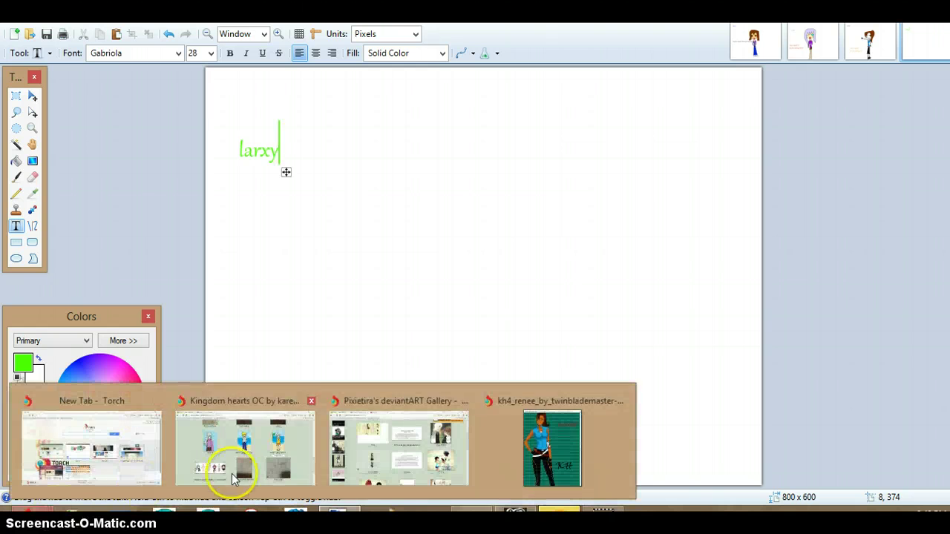
left_click(399, 449)
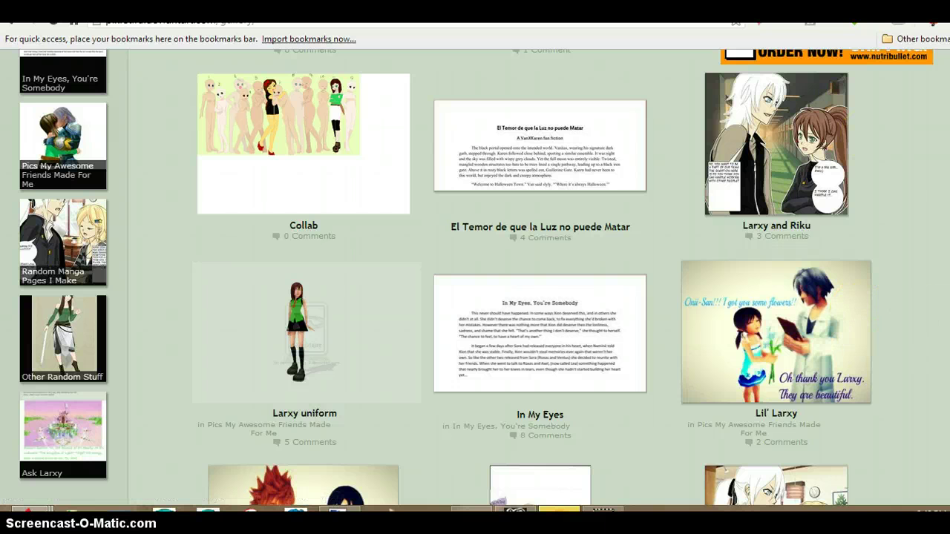
key("ctrl+Tab")
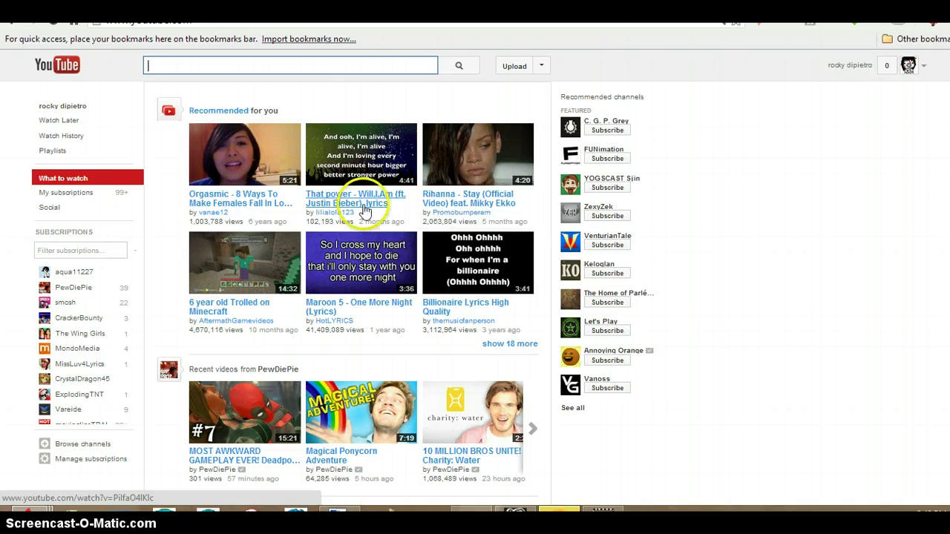
left_click(365, 211)
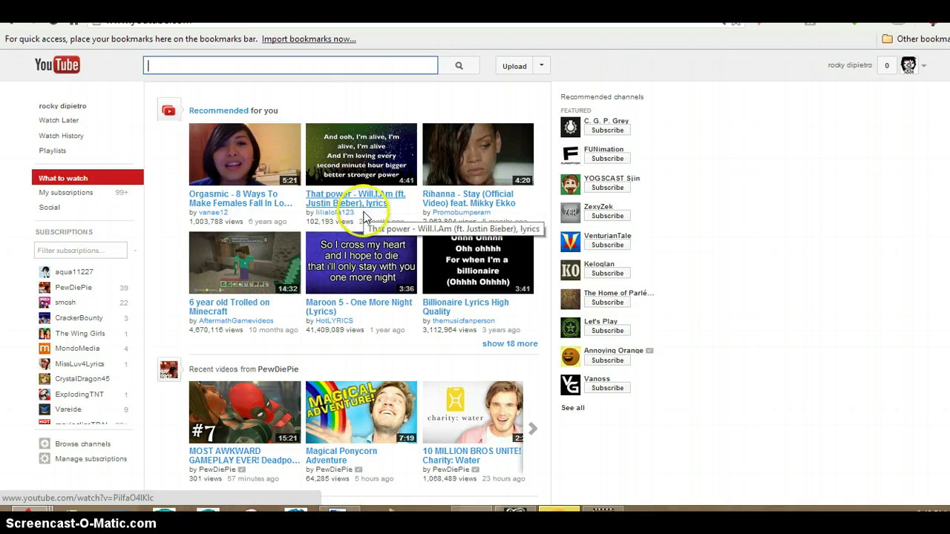
left_click(358, 276)
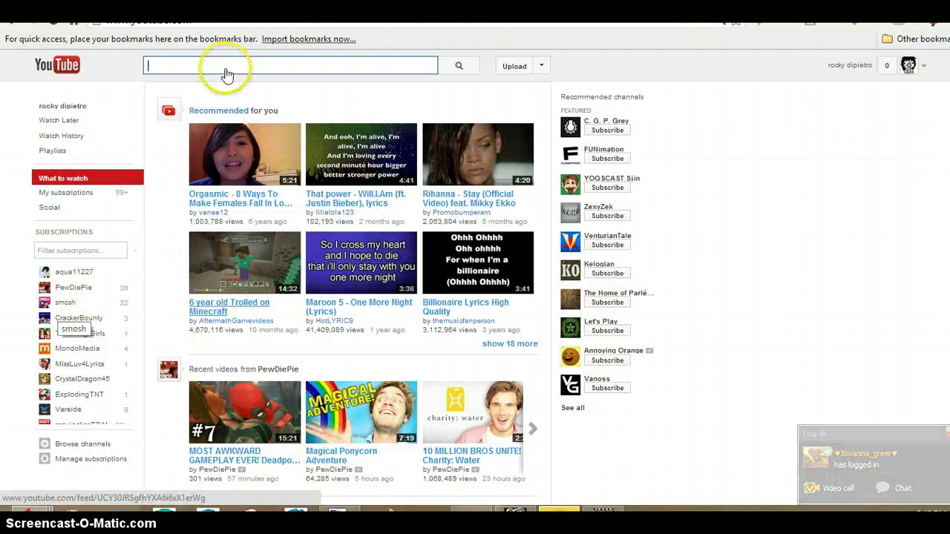
type("l")
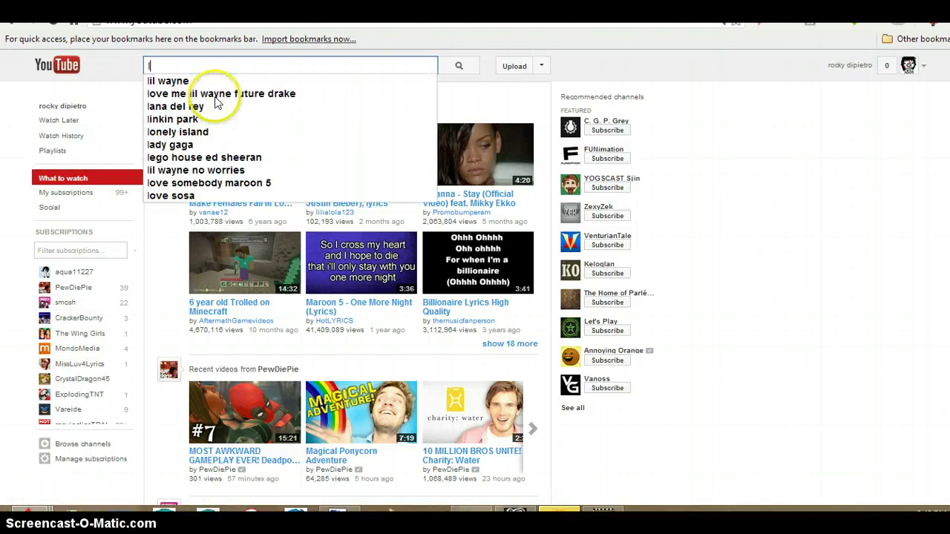
type("y")
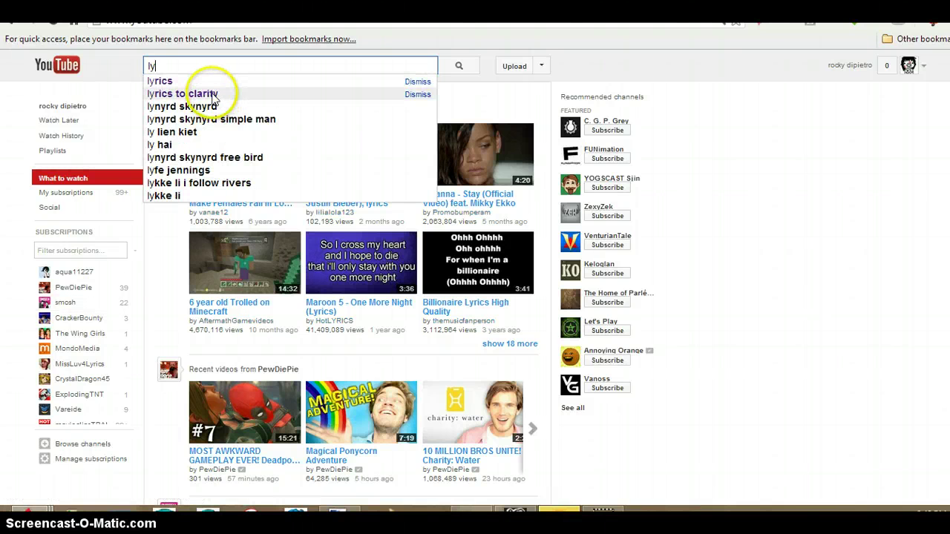
Search YouTube for 'lyrics to clarity', open the Zedd ft. Foxes video, and skip the ad.
left_click(182, 94)
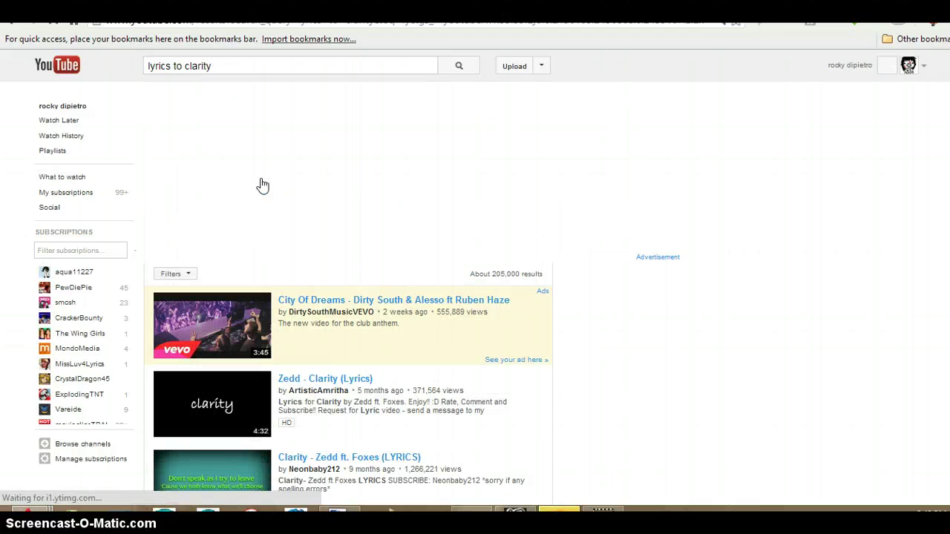
left_click(207, 468)
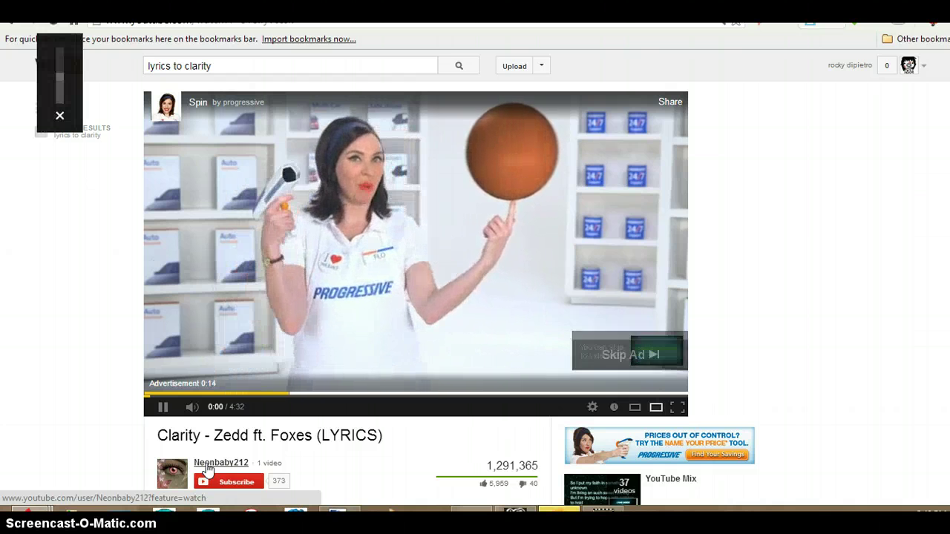
left_click(623, 355)
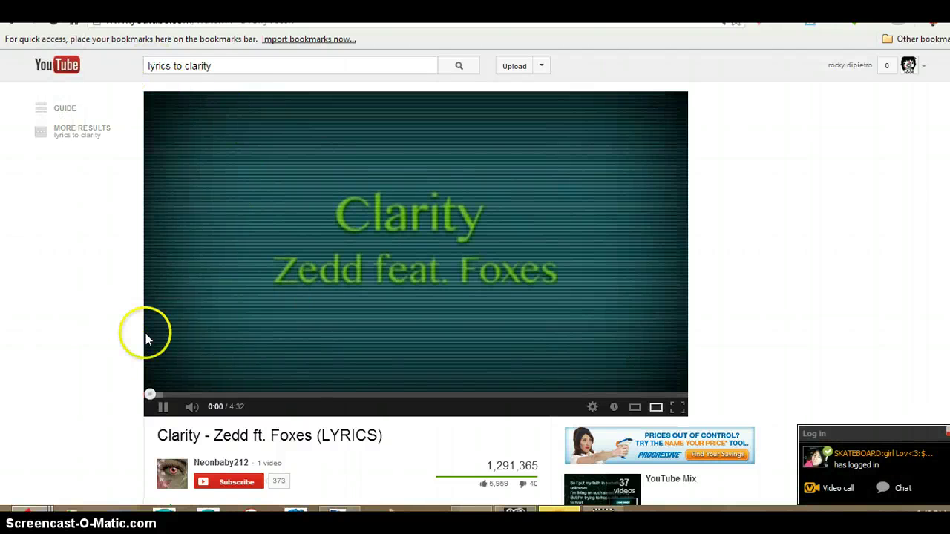
Reopen the Collab deviation from Pixietira's gallery, then bring back the 'larxy' canvas.
key("ctrl+Tab")
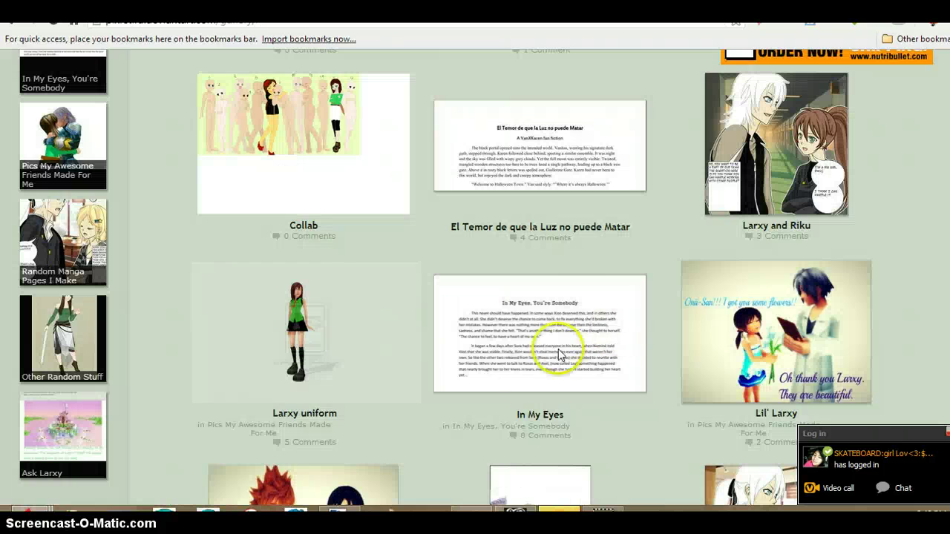
scroll(475, 267, "up", 1)
left_click(453, 167)
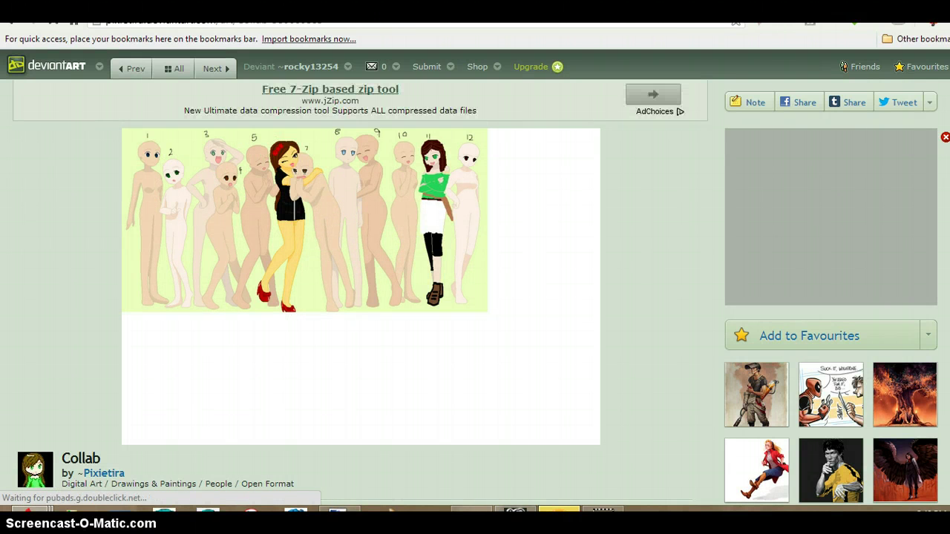
left_click(339, 512)
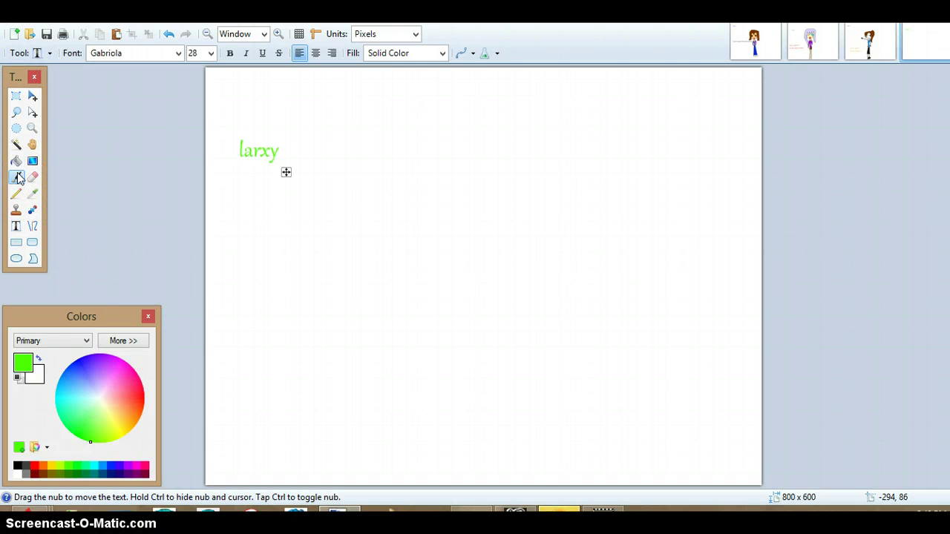
With a black paintbrush, draw the long parted hair outline and an inner strand.
left_click(17, 177)
left_click(18, 466)
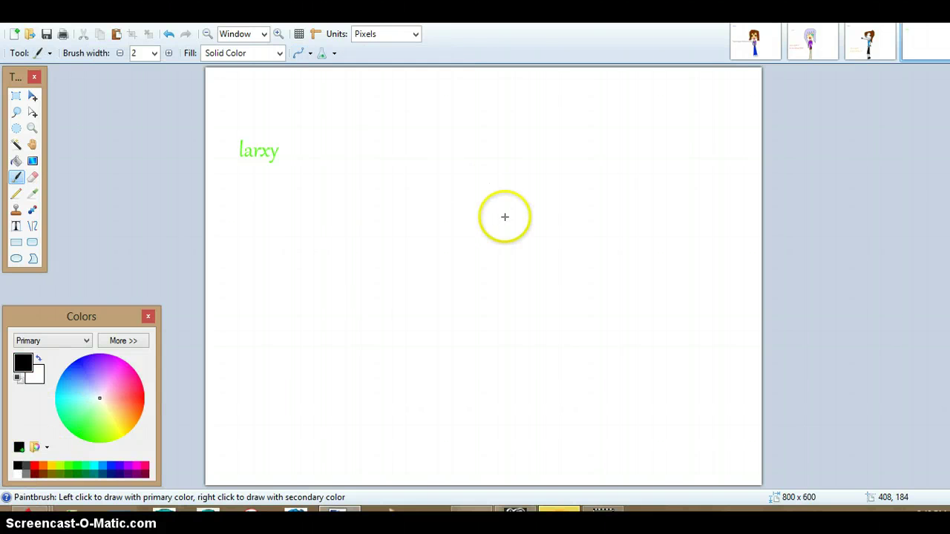
mouse_move(503, 200)
left_mouse_down()
mouse_move(420, 256)
mouse_move(422, 276)
left_mouse_up()
left_click_drag(479, 179, 503, 291)
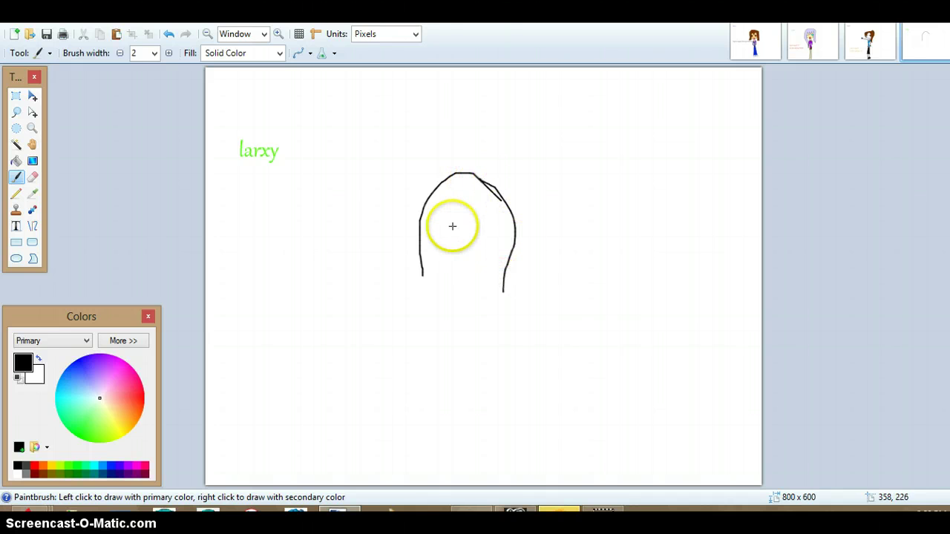
mouse_move(483, 214)
left_mouse_down()
mouse_move(440, 270)
mouse_move(425, 337)
left_mouse_up()
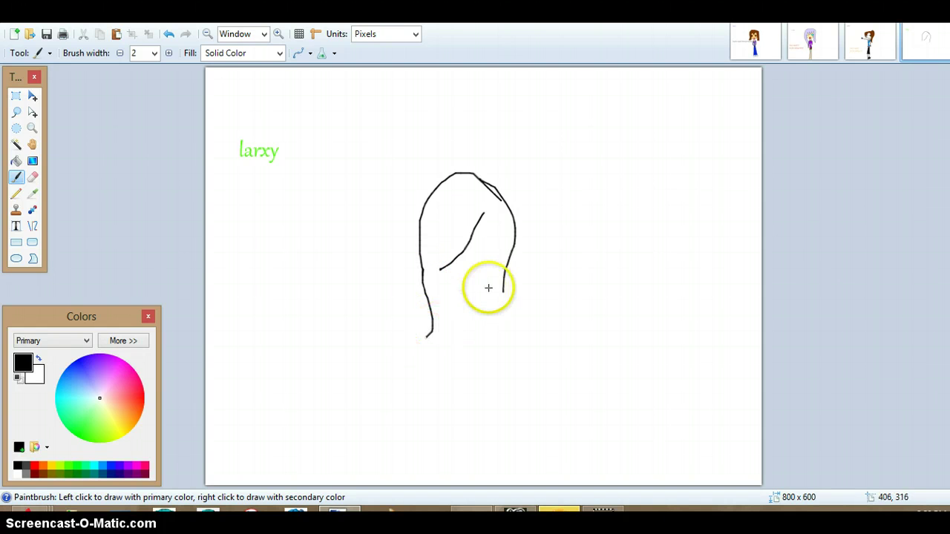
left_click_drag(503, 289, 508, 325)
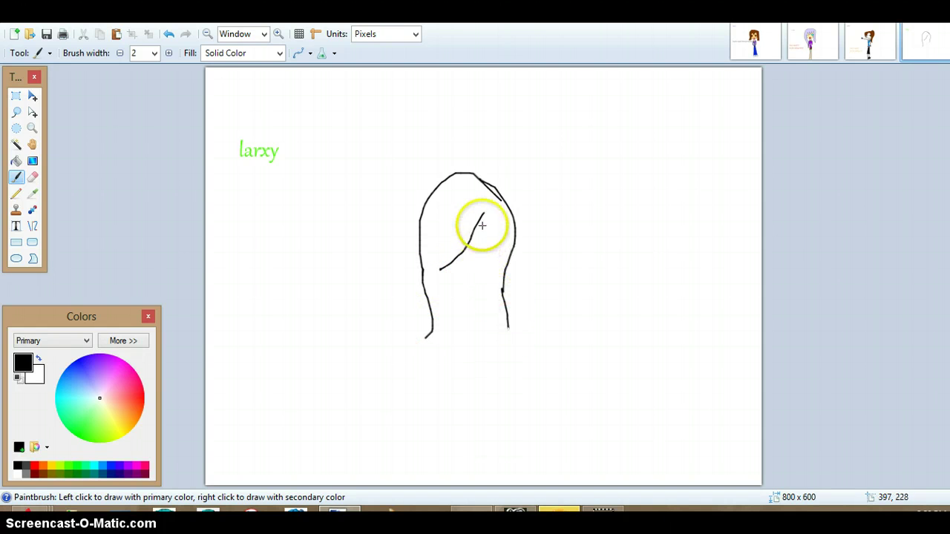
mouse_move(483, 215)
left_mouse_down()
mouse_move(490, 268)
mouse_move(443, 268)
left_mouse_up()
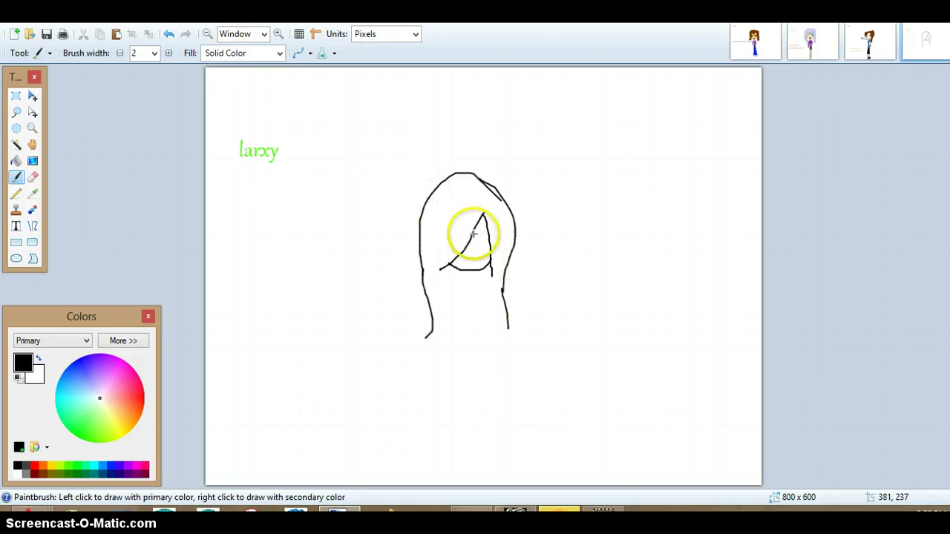
Undo two hair strokes, then redraw the fringe lines and pointed hair tips.
left_click(169, 34)
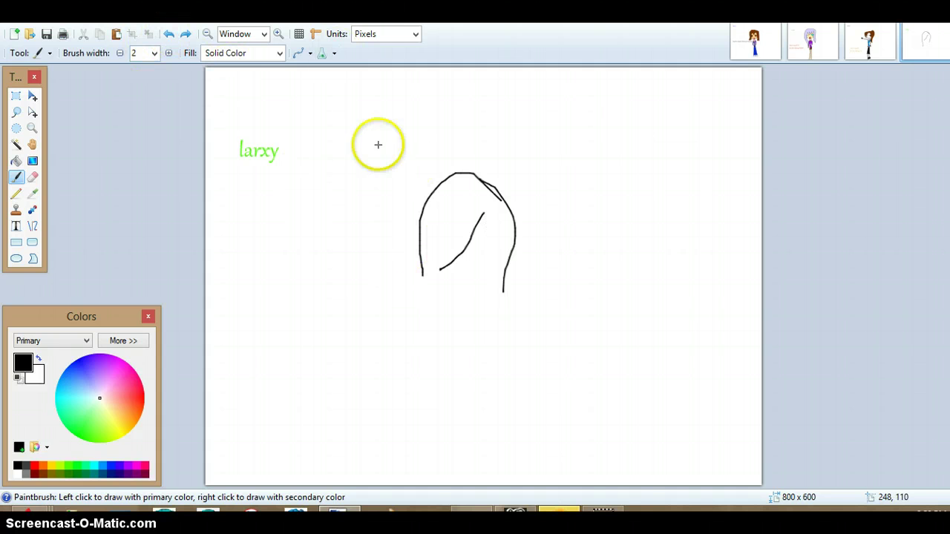
left_click(170, 34)
mouse_move(473, 214)
left_mouse_down()
mouse_move(451, 228)
mouse_move(444, 254)
left_mouse_up()
mouse_move(474, 215)
left_mouse_down()
mouse_move(492, 265)
mouse_move(438, 319)
left_mouse_up()
left_click_drag(421, 273, 434, 328)
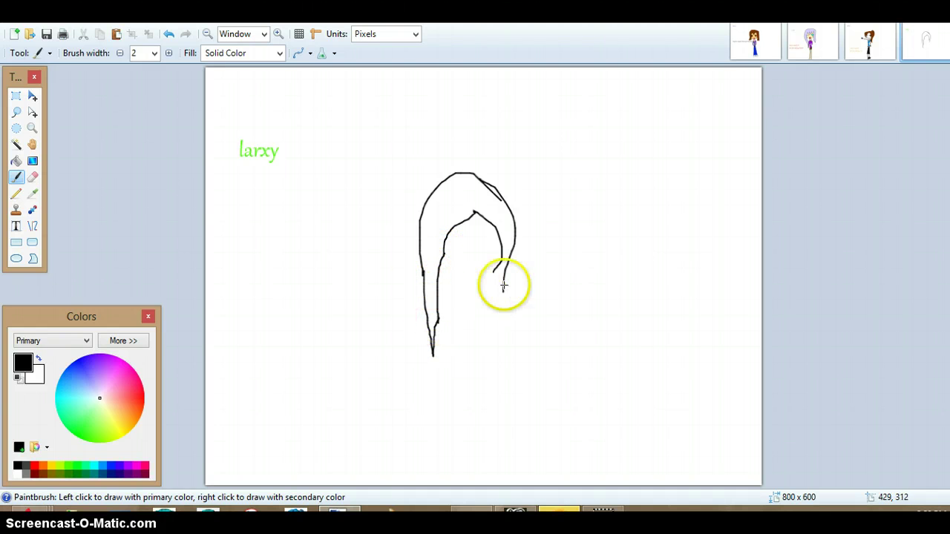
left_click_drag(494, 270, 503, 293)
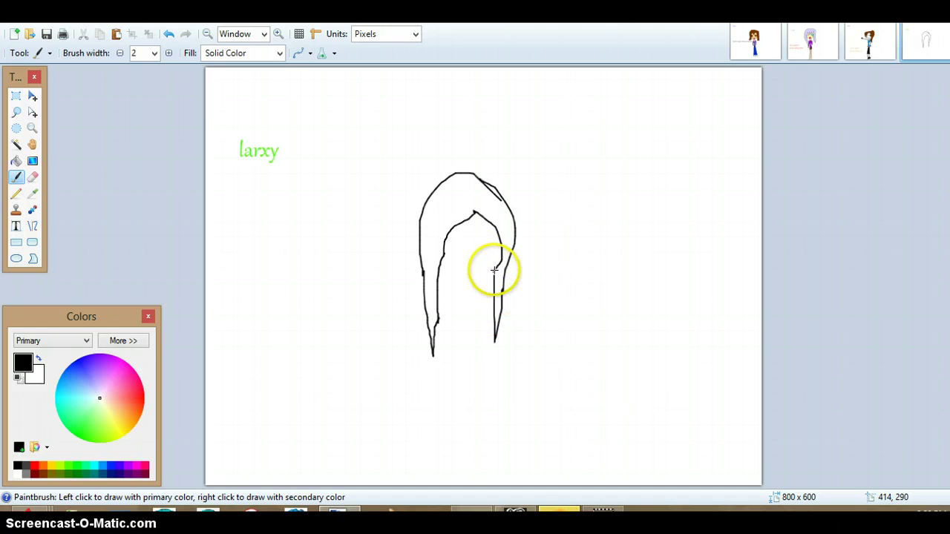
Draw the jawline, a closed arched eye, a small smile and the neck.
left_click_drag(494, 269, 444, 252)
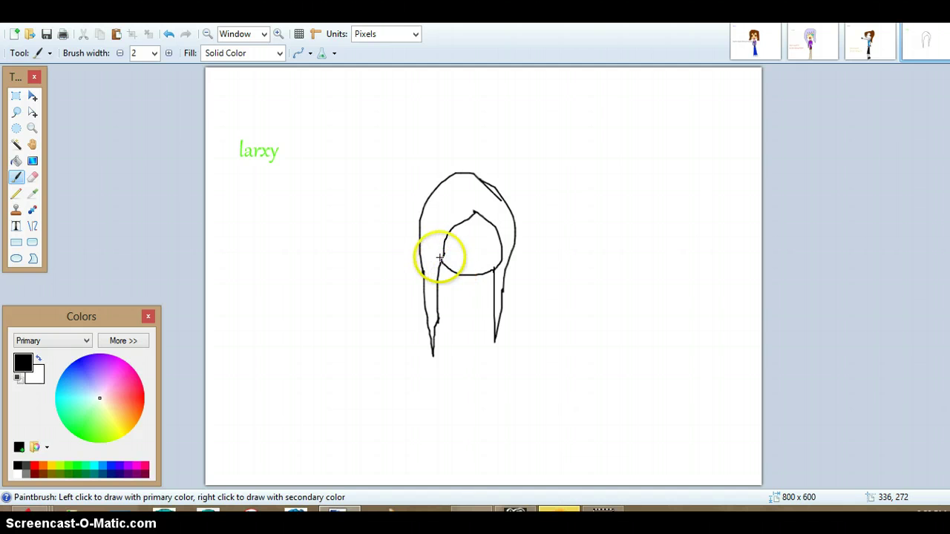
mouse_move(481, 239)
left_mouse_down()
mouse_move(498, 254)
mouse_move(445, 245)
left_mouse_up()
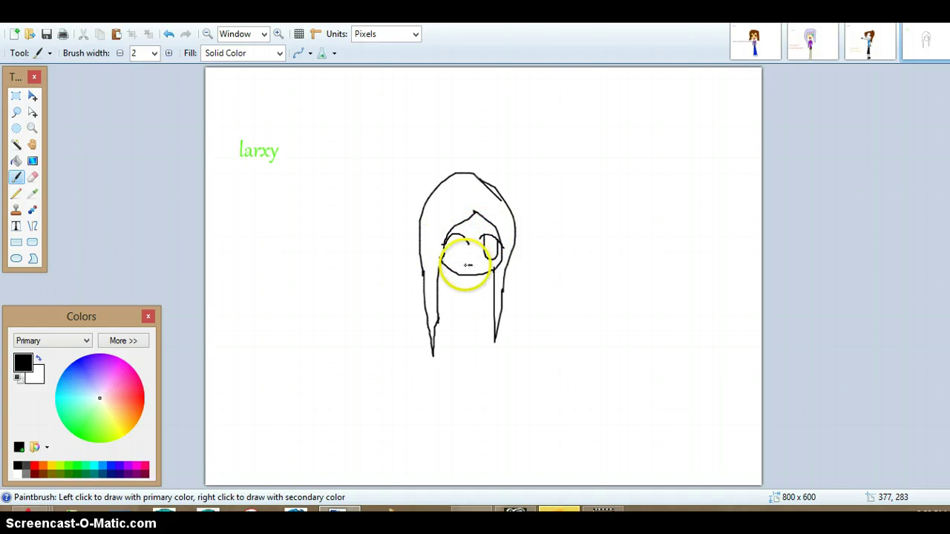
left_click_drag(461, 263, 471, 264)
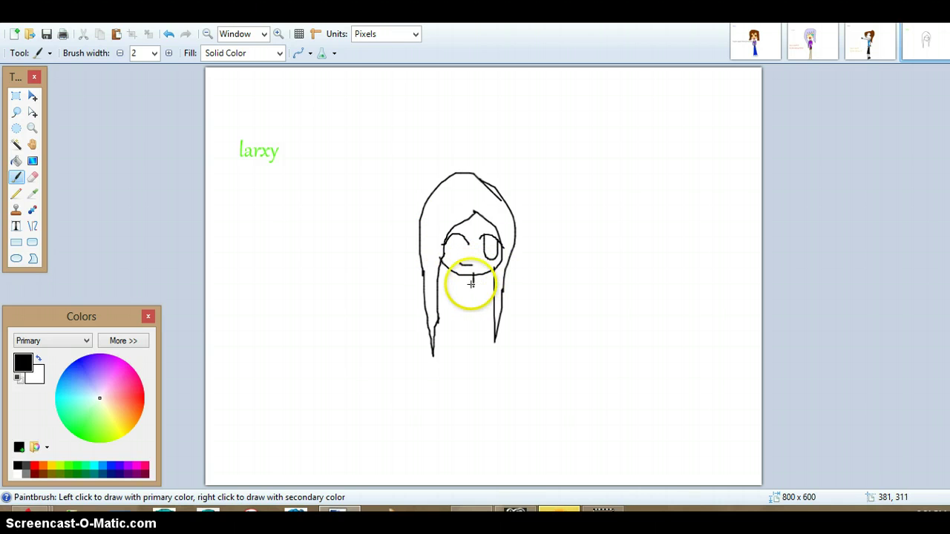
left_click_drag(463, 276, 464, 286)
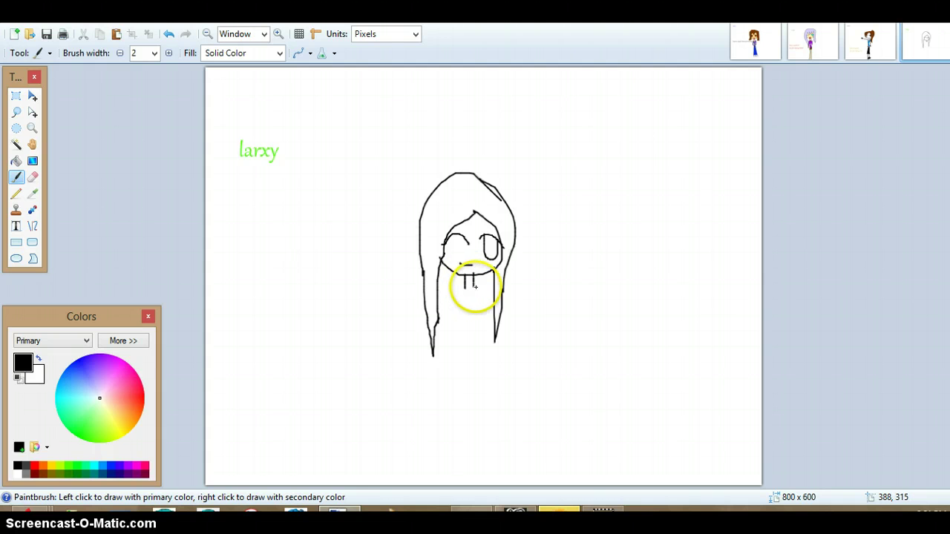
Draw the narrow body lines and an arm left of the face, redoing the arm once.
mouse_move(484, 318)
left_mouse_down()
mouse_move(483, 365)
mouse_move(480, 347)
left_mouse_up()
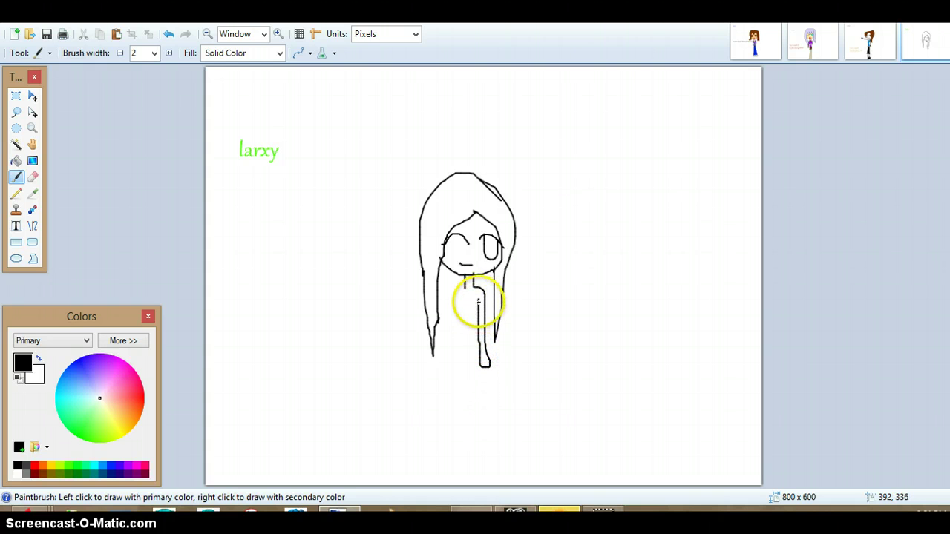
mouse_move(472, 320)
left_mouse_down()
mouse_move(476, 356)
mouse_move(462, 358)
left_mouse_up()
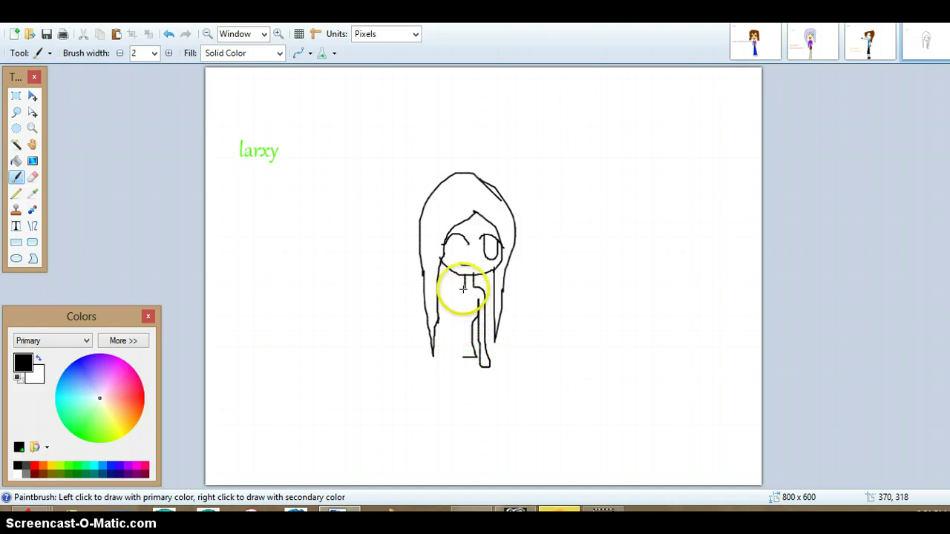
mouse_move(453, 288)
left_mouse_down()
mouse_move(445, 276)
mouse_move(458, 289)
left_mouse_up()
key("ctrl+z")
mouse_move(458, 289)
left_mouse_down()
mouse_move(439, 281)
mouse_move(458, 346)
mouse_move(471, 356)
left_mouse_up()
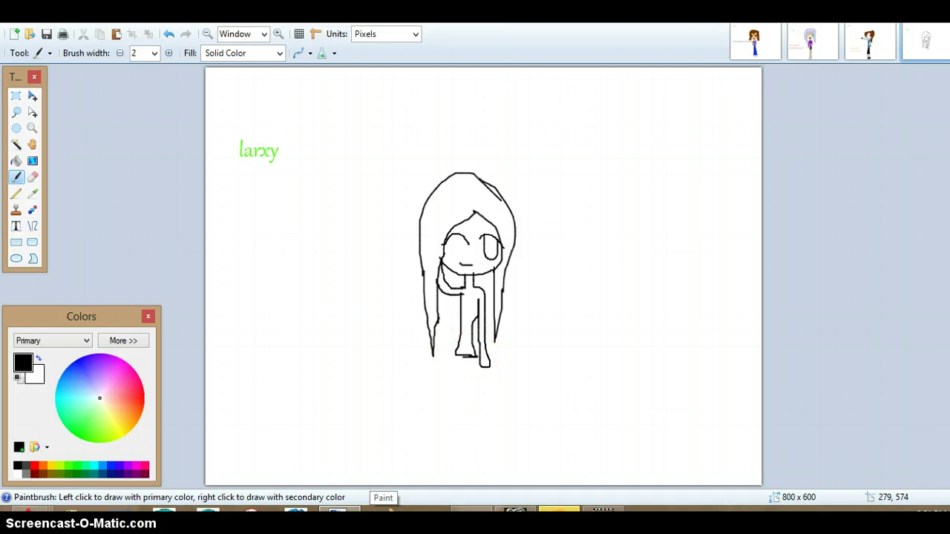
left_click(481, 324)
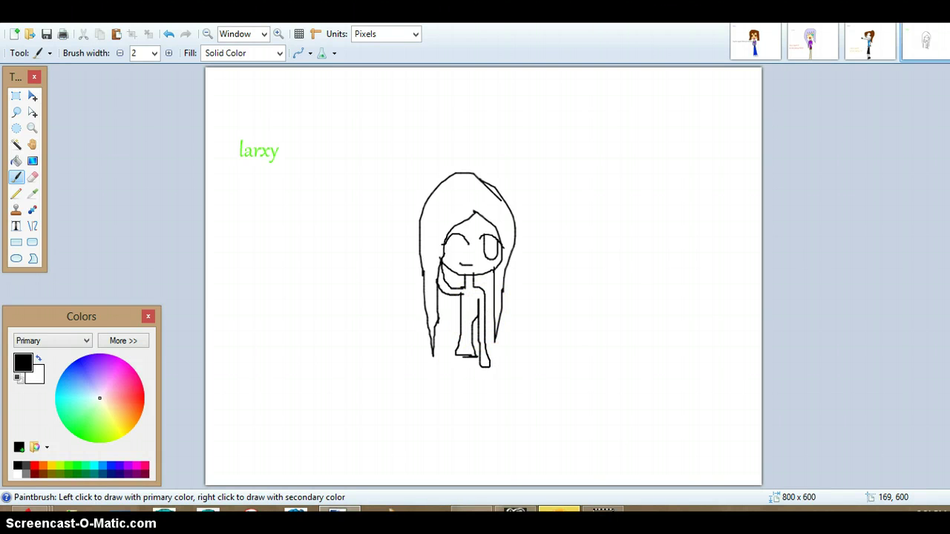
mouse_move(338, 512)
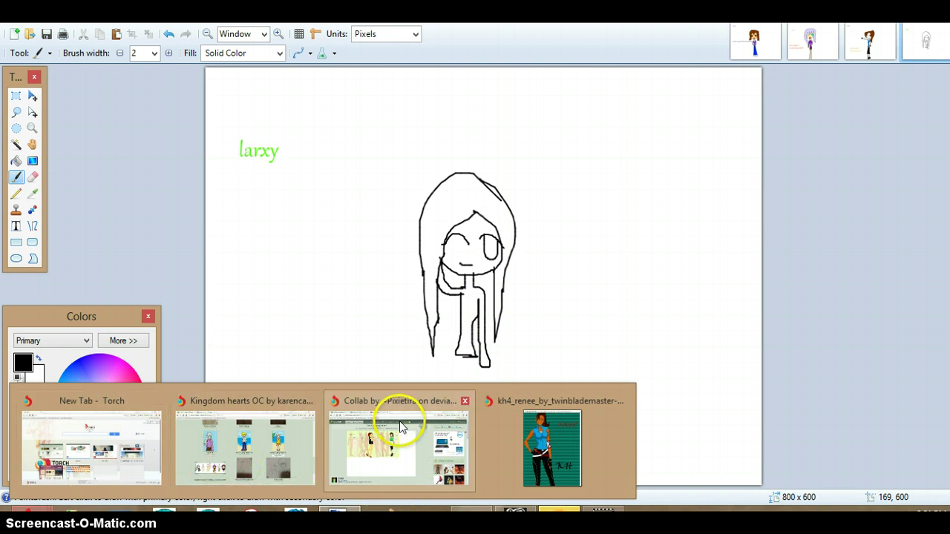
left_click(400, 420)
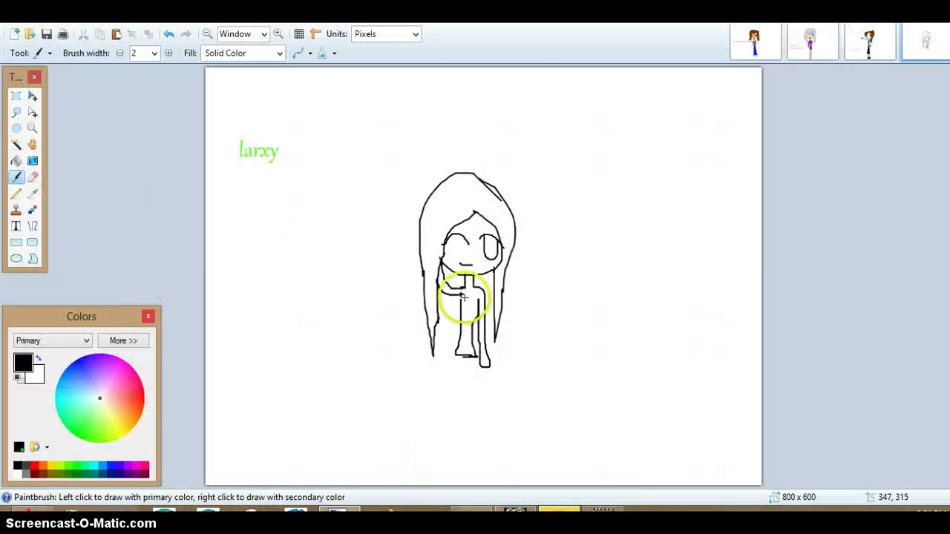
mouse_move(453, 282)
left_mouse_down()
mouse_move(445, 293)
mouse_move(481, 302)
left_mouse_up()
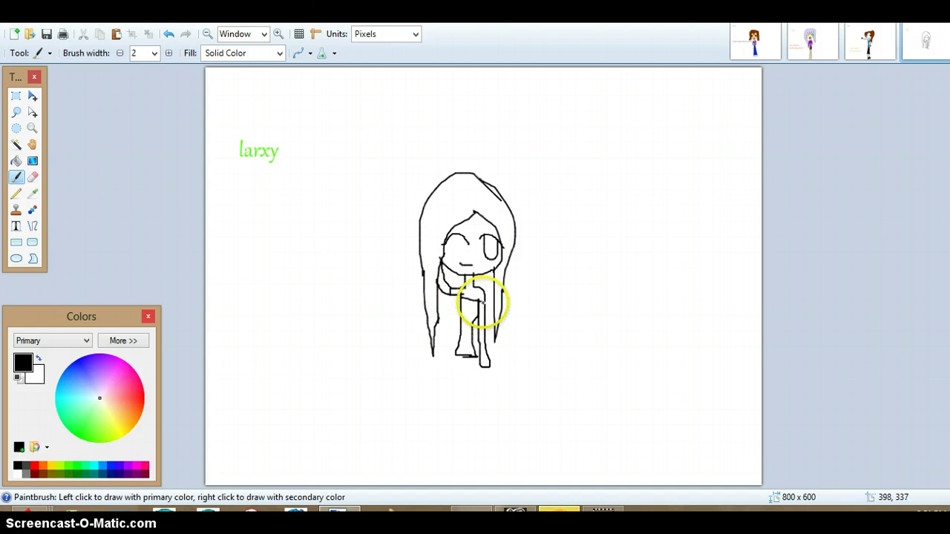
Mark the left hair tip and undo a stray hand curve on the body.
left_click(434, 347)
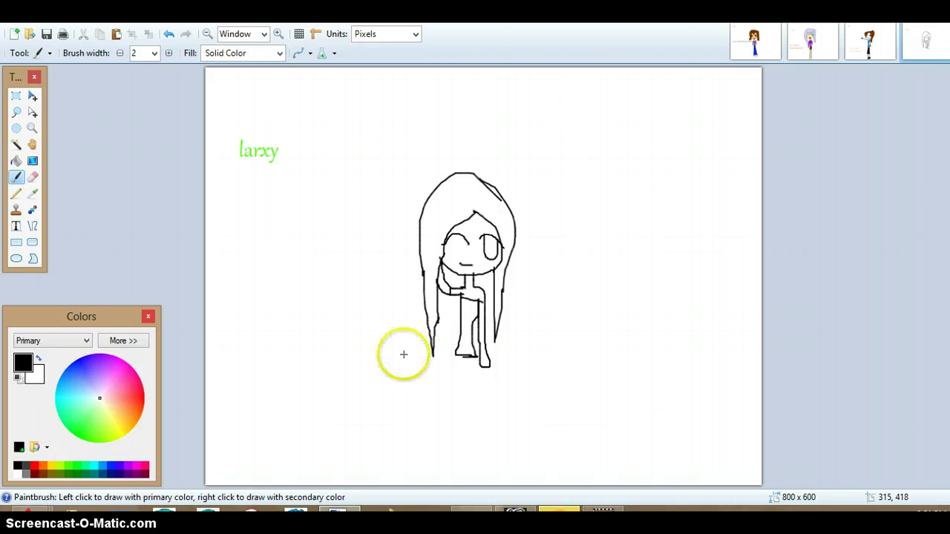
left_click_drag(466, 300, 486, 303)
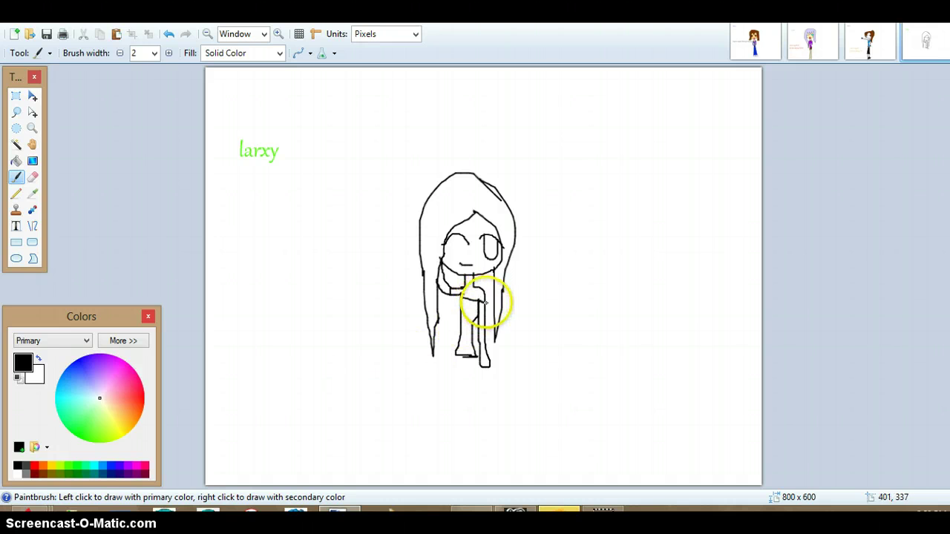
key("ctrl+z")
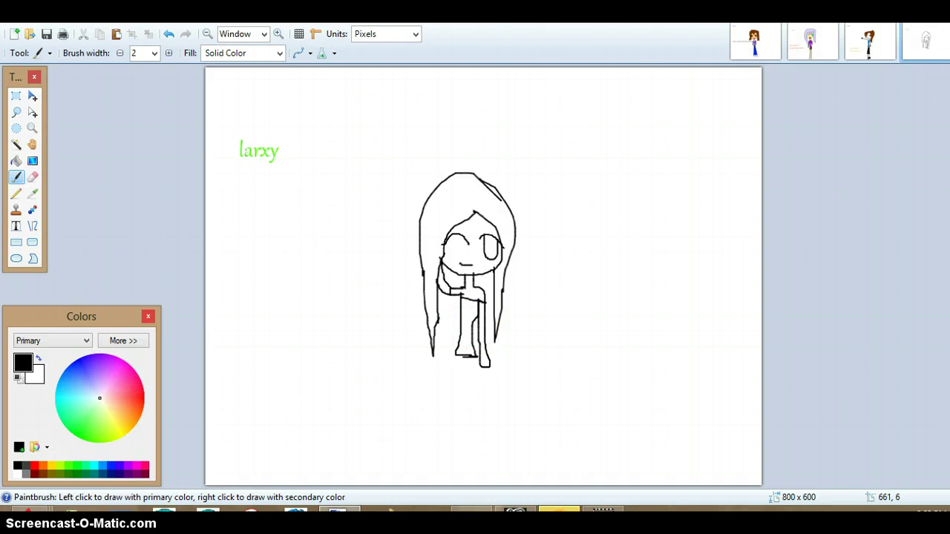
key("alt+Tab")
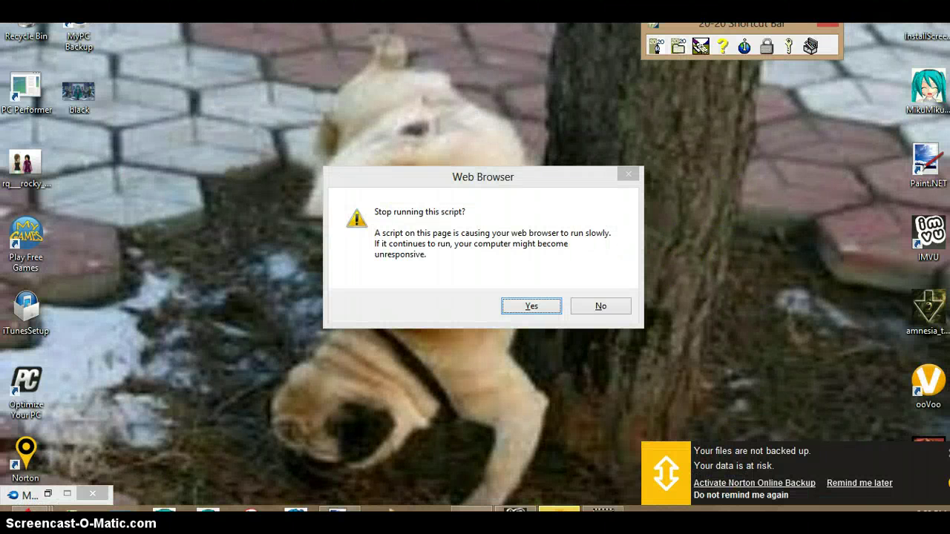
mouse_move(252, 512)
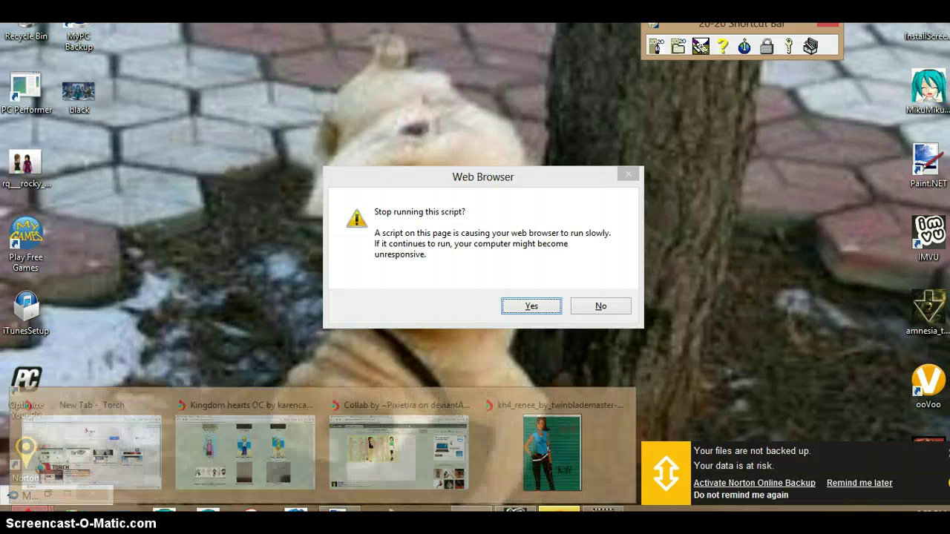
left_click(488, 512)
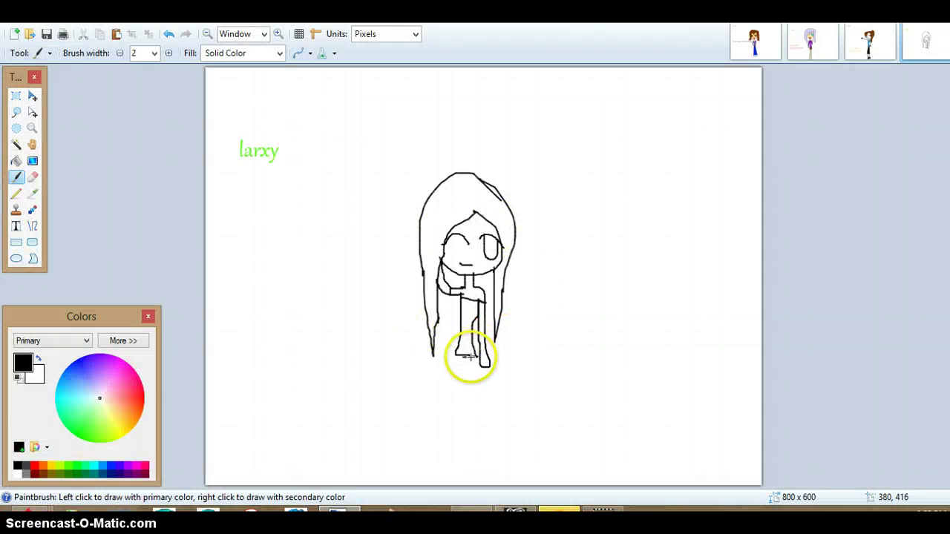
Draw the flared skirt, three leg lines to the canvas bottom, and a sock-top line.
mouse_move(479, 362)
left_mouse_down()
mouse_move(479, 382)
mouse_move(437, 383)
mouse_move(454, 359)
left_mouse_up()
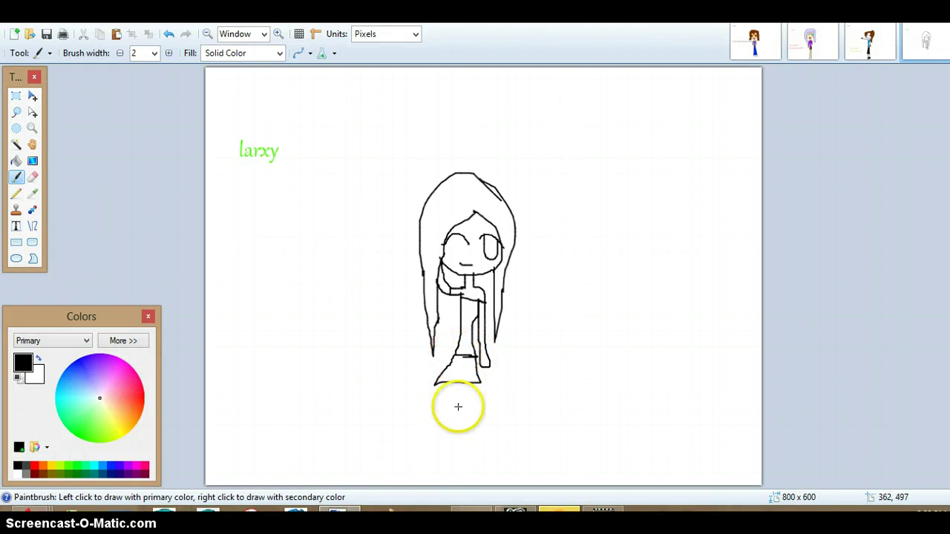
left_click_drag(471, 384, 469, 486)
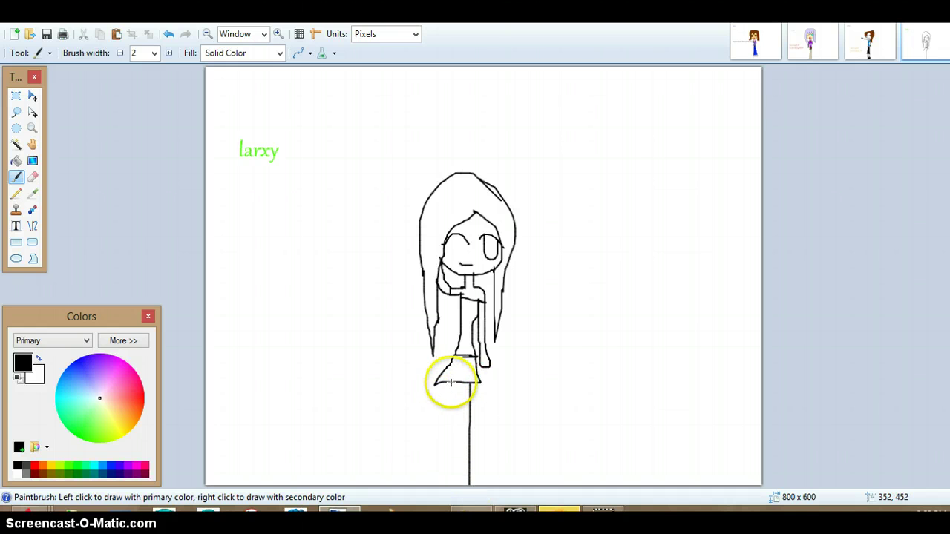
left_click_drag(451, 381, 444, 486)
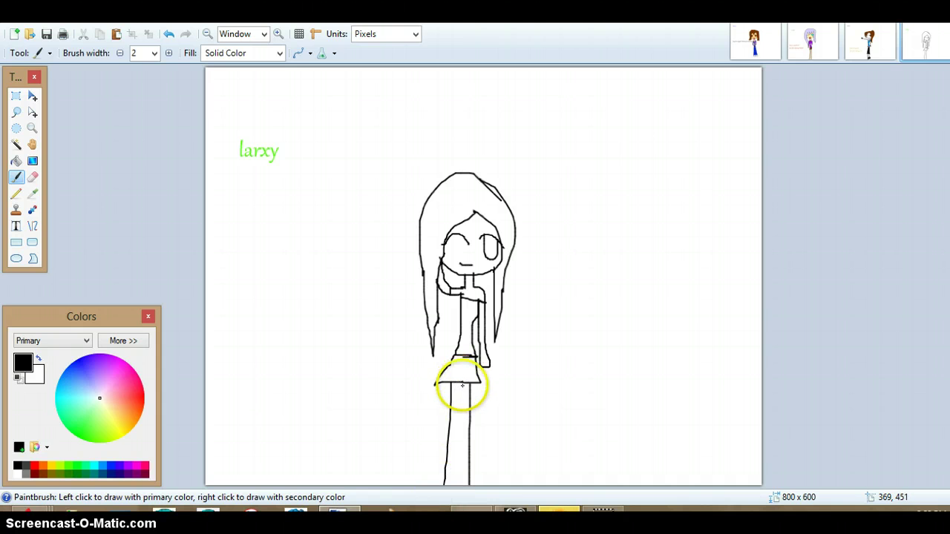
left_click_drag(462, 381, 456, 482)
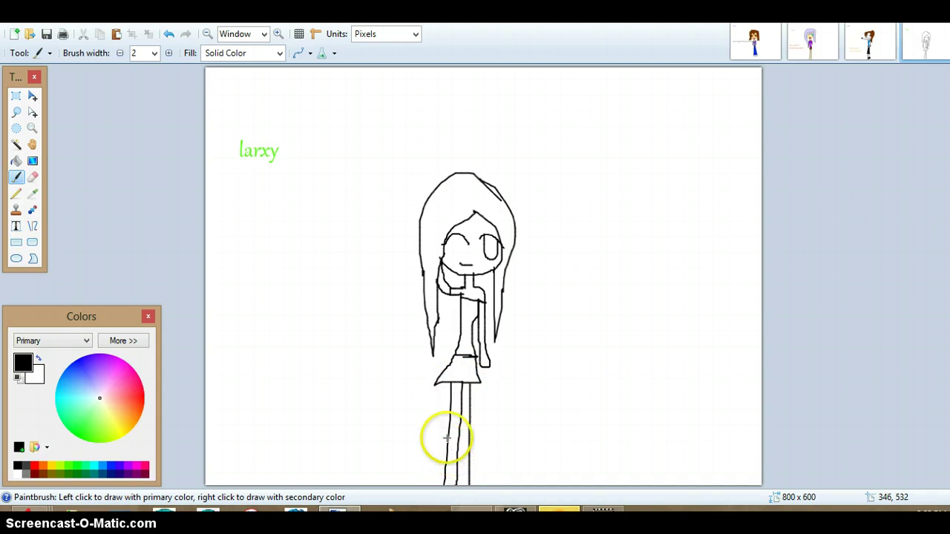
left_click_drag(445, 432, 467, 431)
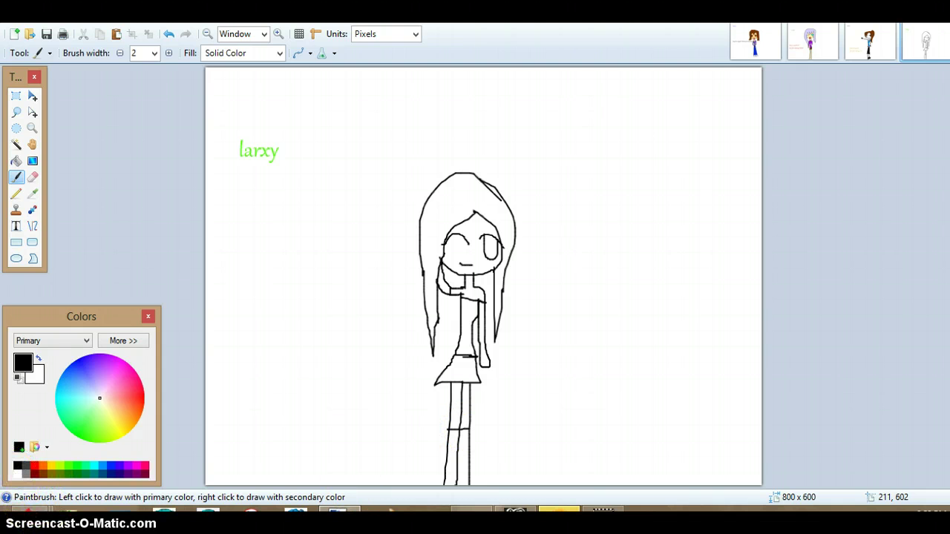
Bucket-fill the shorts black, then try dark red on the hair and undo it.
left_click(16, 161)
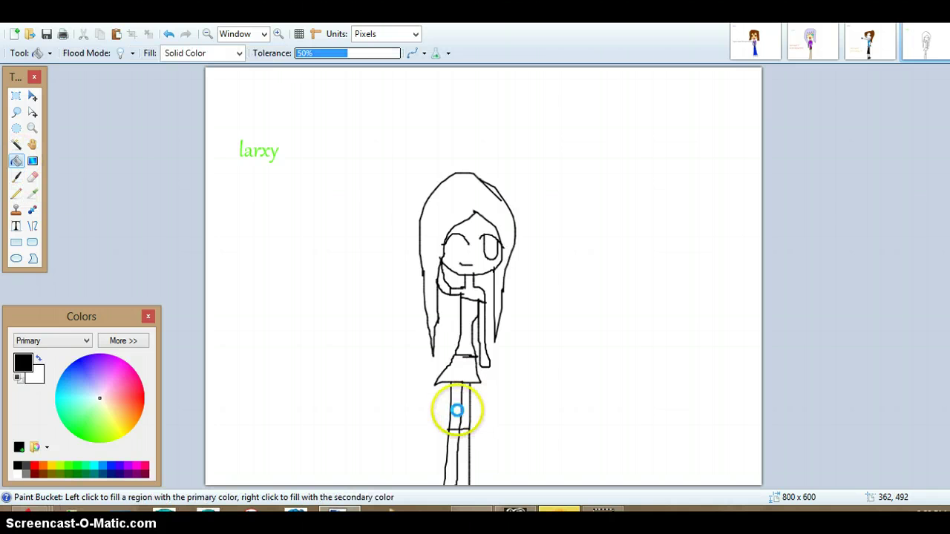
left_click(456, 409)
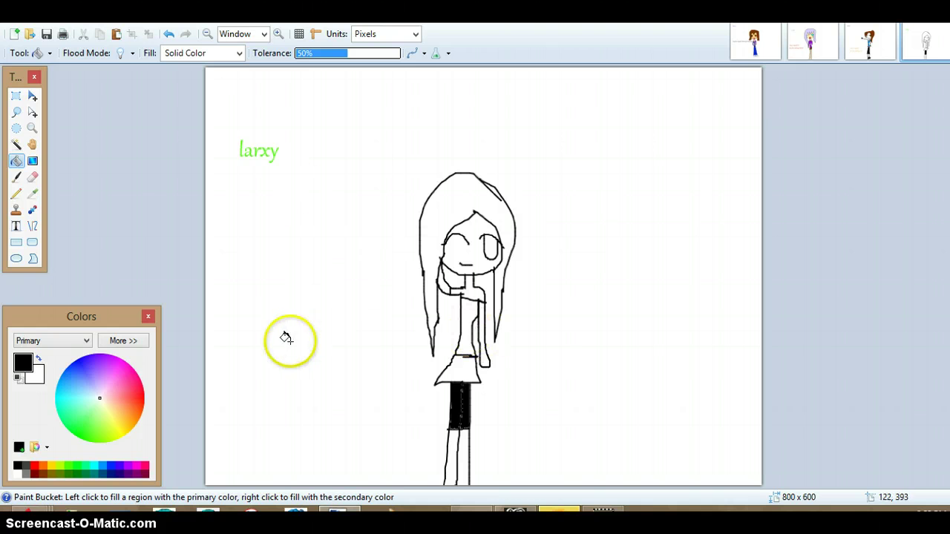
left_click(34, 473)
left_click(439, 212)
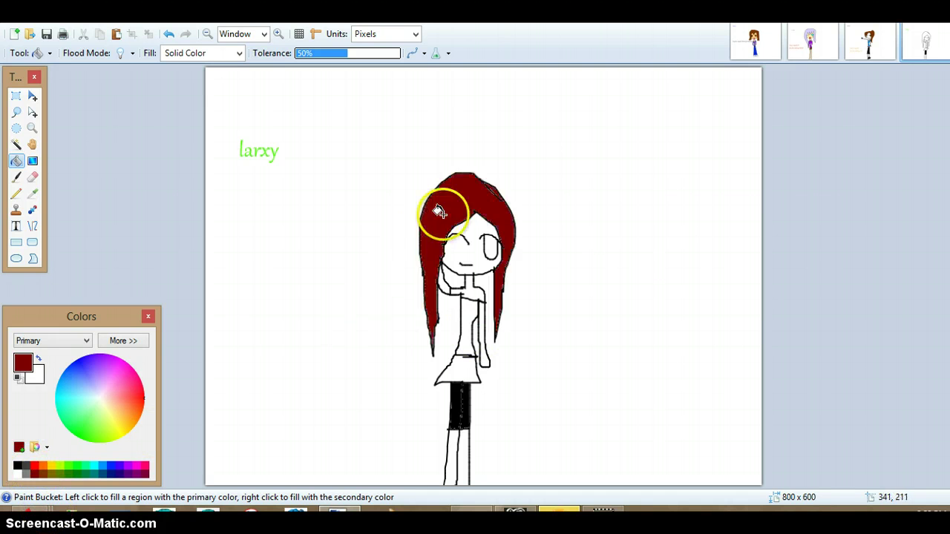
left_click(168, 34)
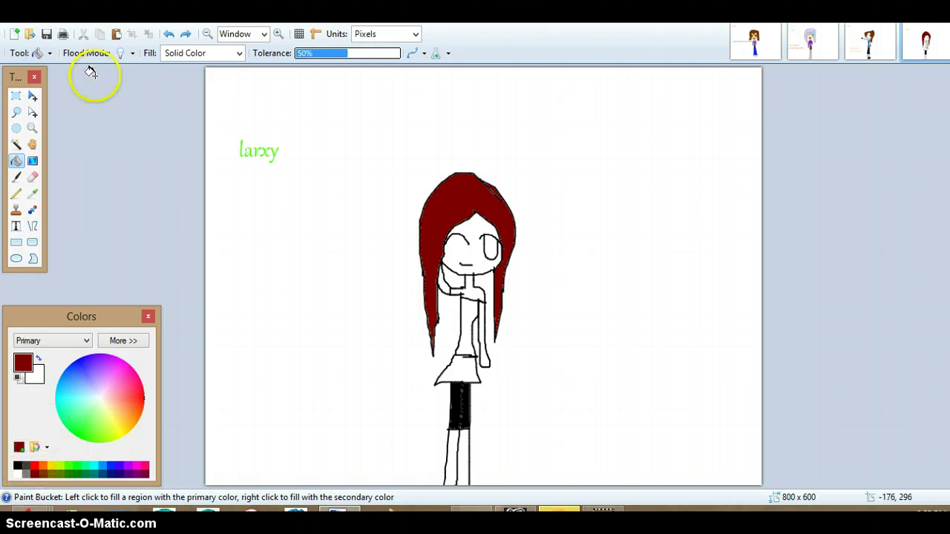
Replace the red hair fill with brown, and fill the eye and top green.
left_click(168, 34)
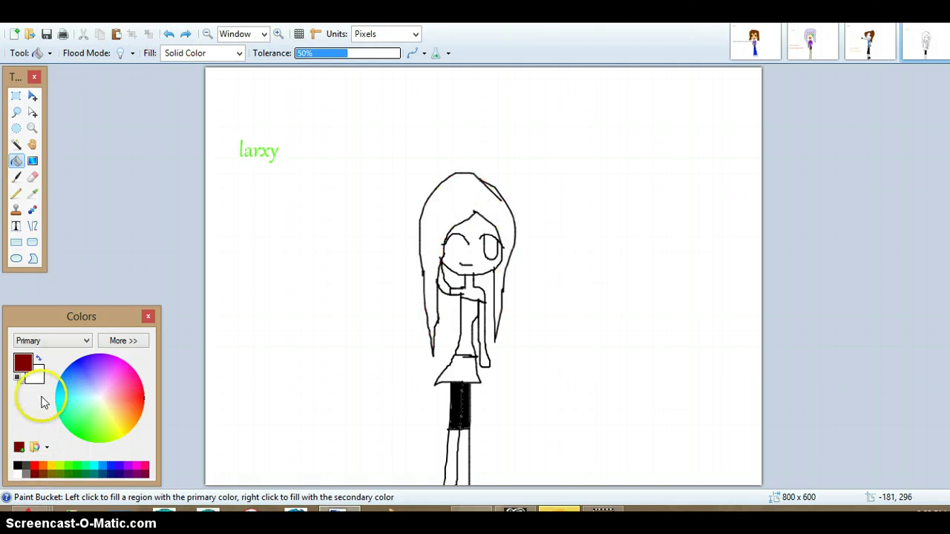
left_click(43, 469)
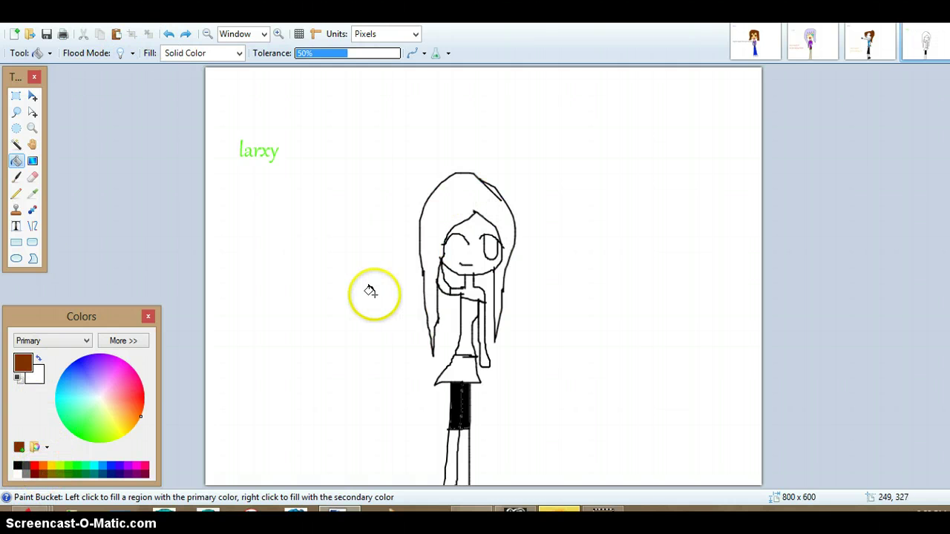
left_click(445, 200)
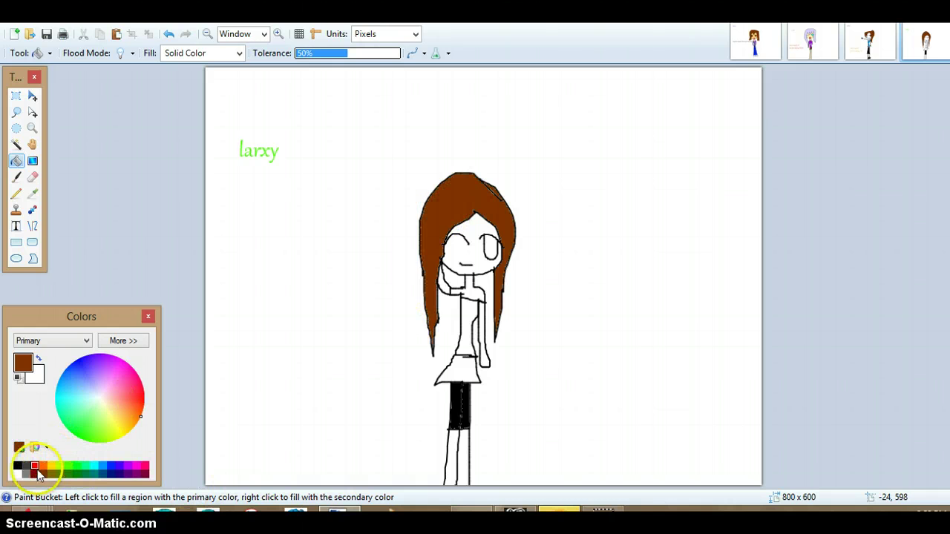
left_click(78, 469)
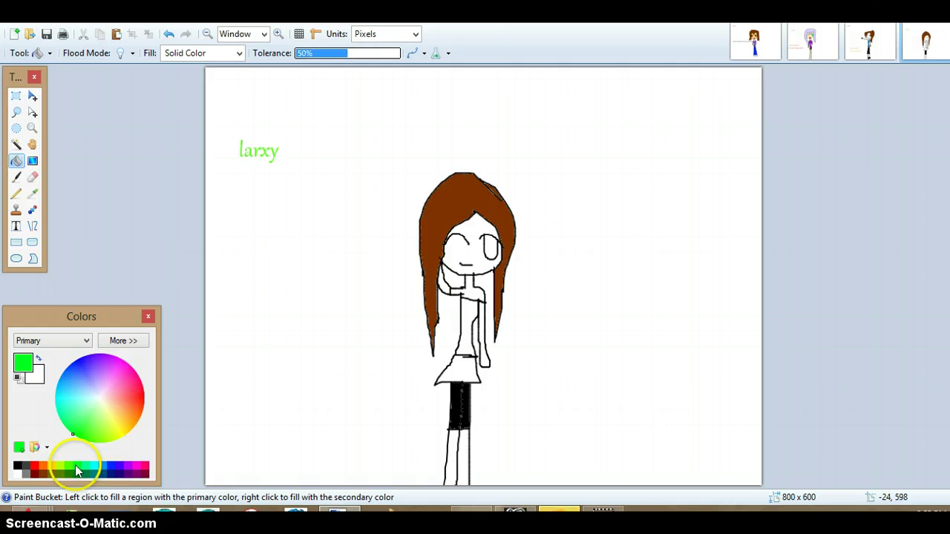
left_click(490, 245)
left_click(464, 327)
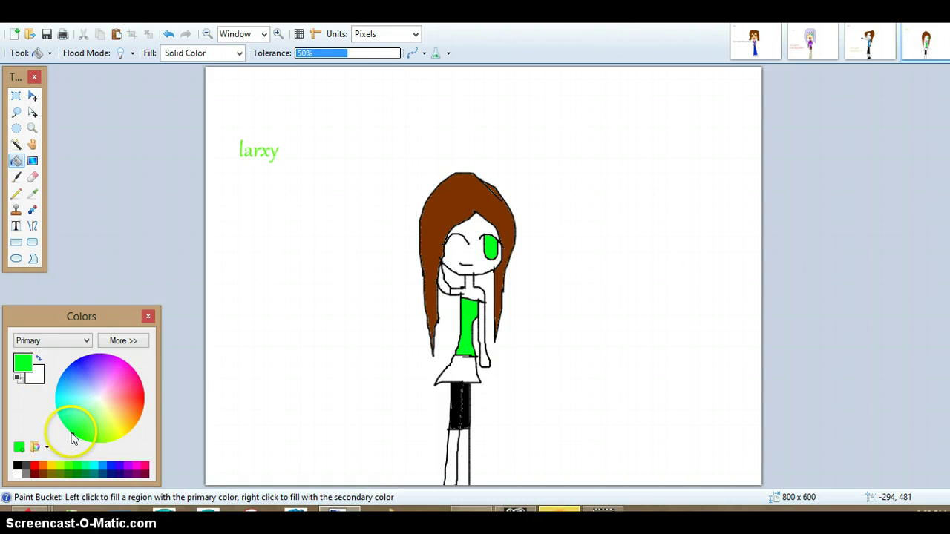
Fill the face, neck, shoulder, hand, lower arm and legs with a light tan skin tone.
left_click(109, 403)
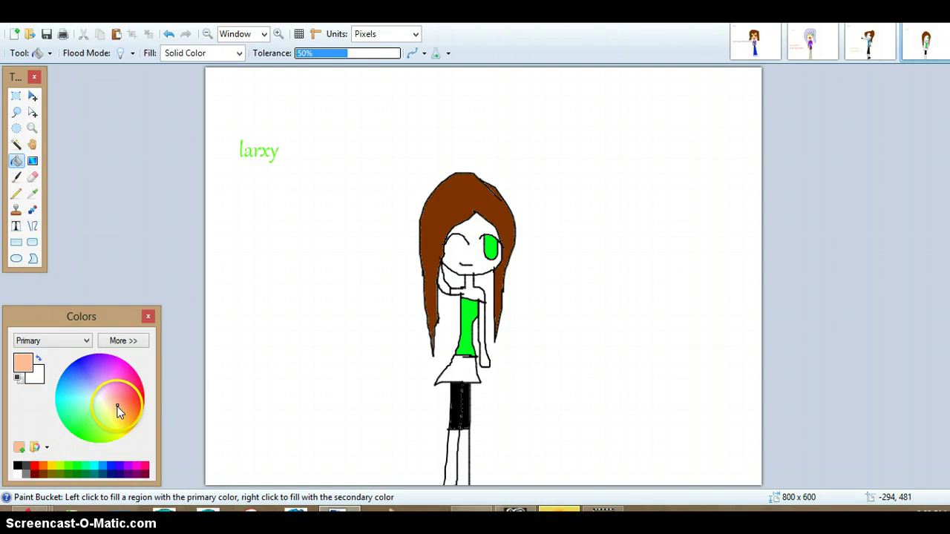
left_click_drag(114, 402, 116, 414)
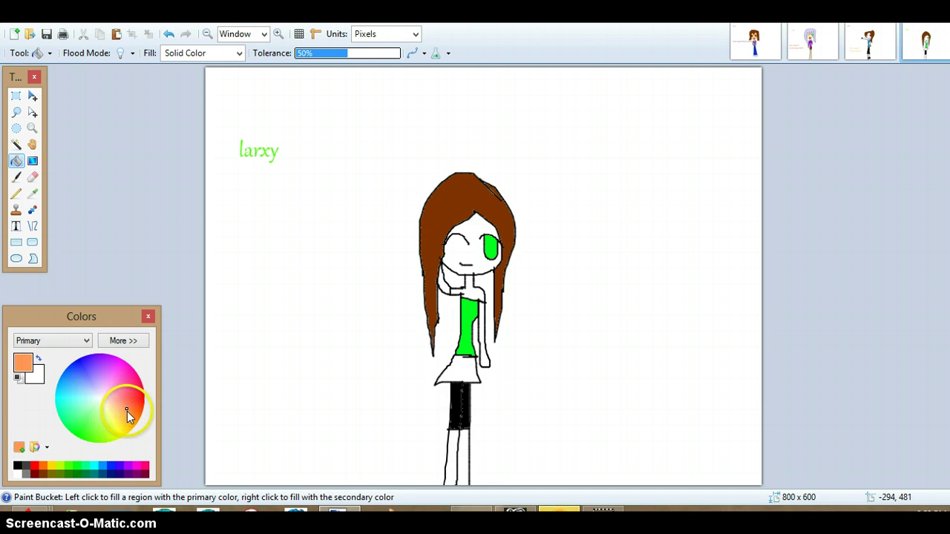
left_click(125, 412)
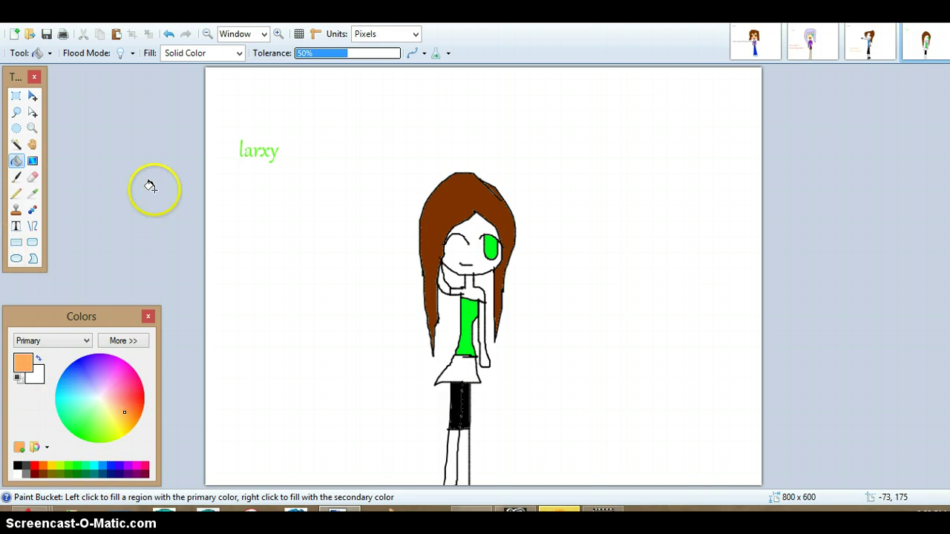
left_click(462, 256)
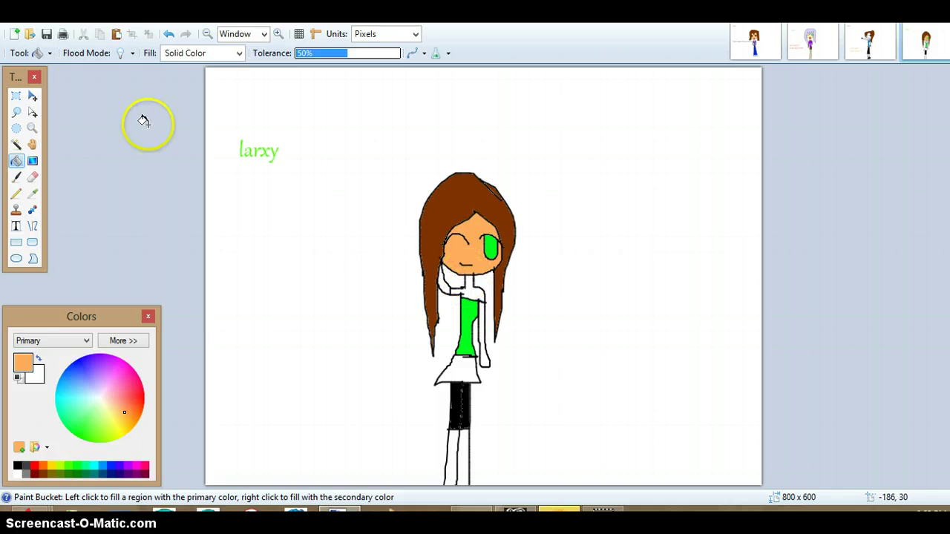
left_click(169, 34)
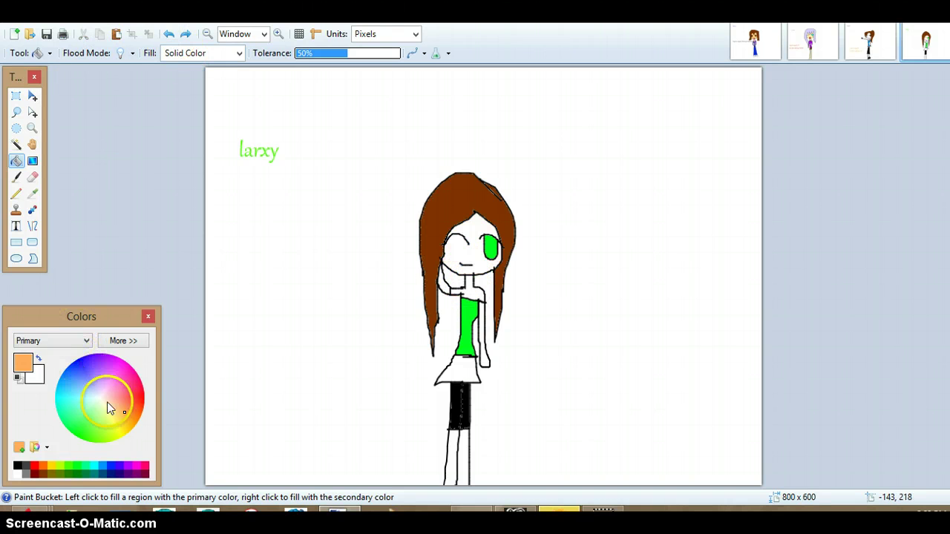
left_click(127, 413)
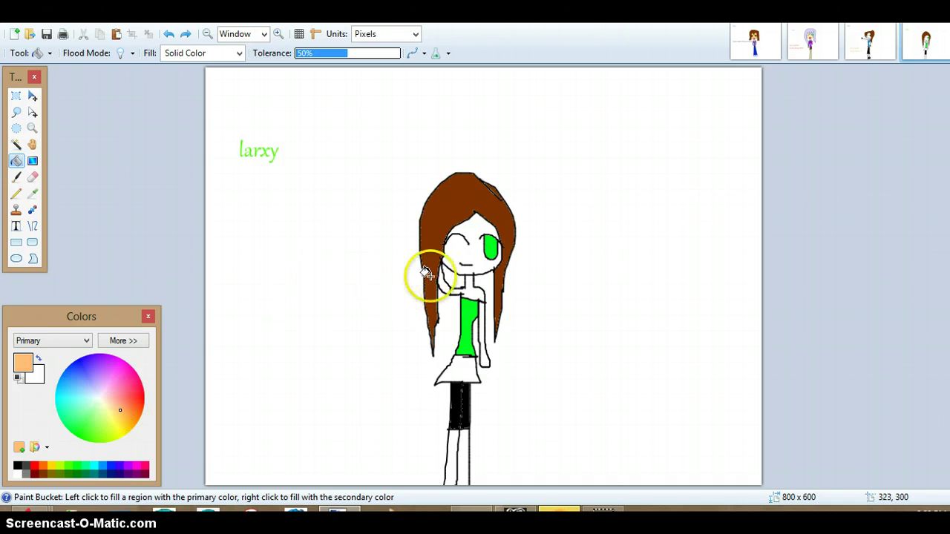
left_click(464, 256)
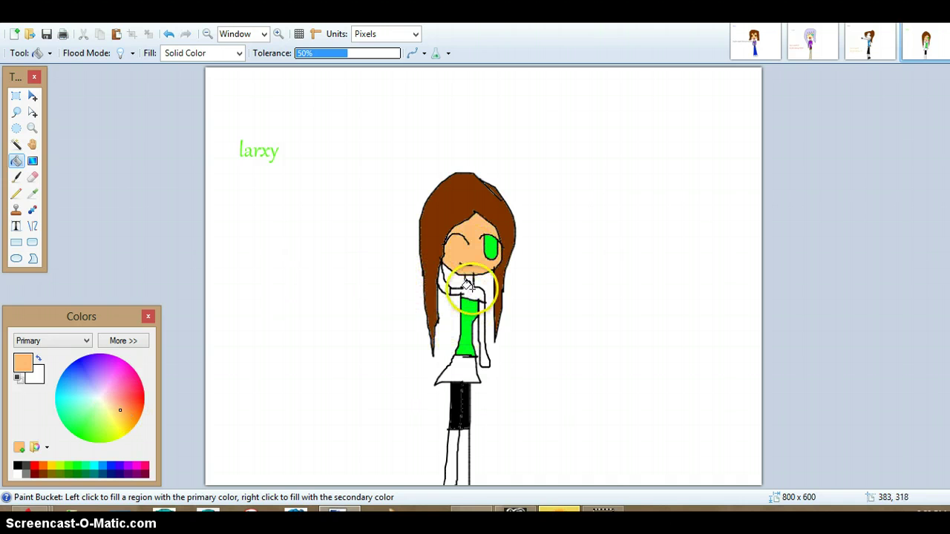
left_click(469, 288)
left_click(436, 285)
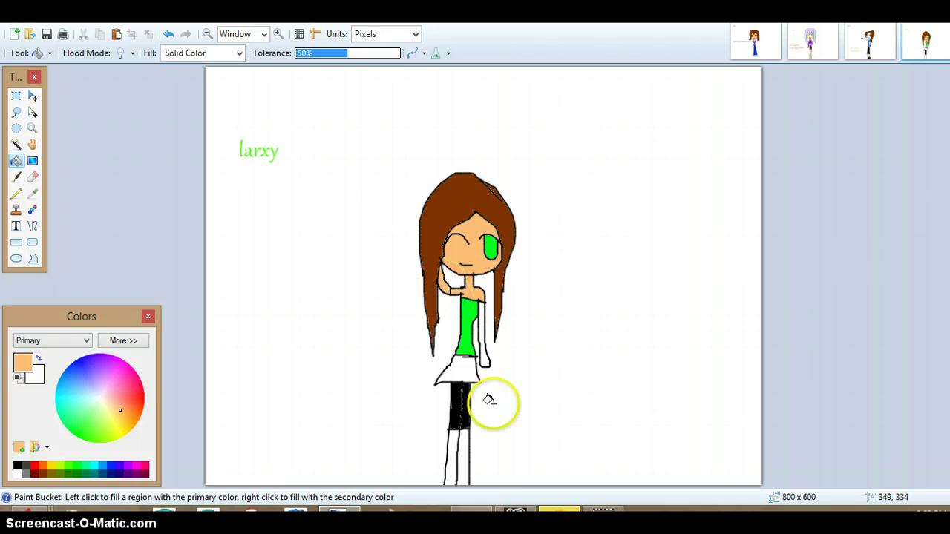
left_click(482, 356)
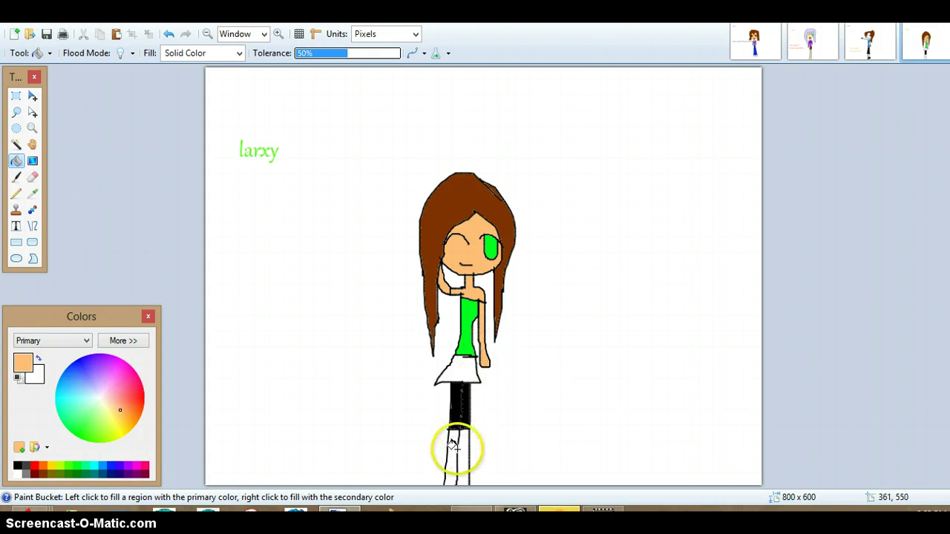
left_click(456, 450)
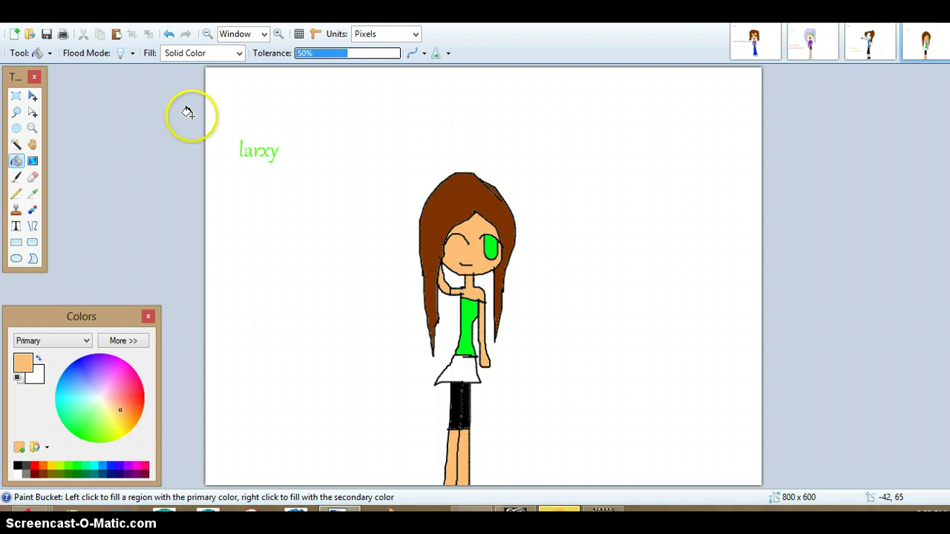
Write 'hope u enjoyed :D thnx for watching! :D' in green above the girl.
left_click(80, 469)
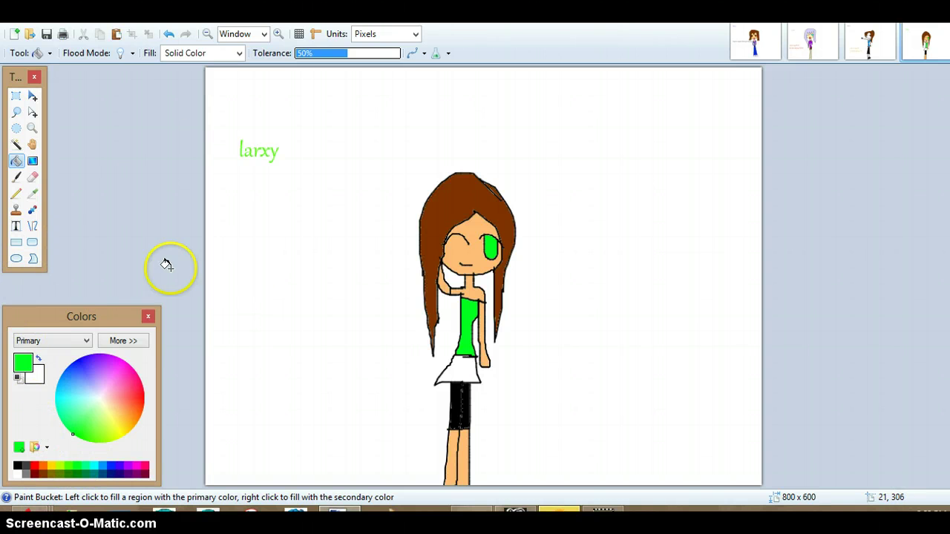
left_click(17, 226)
left_click(367, 88)
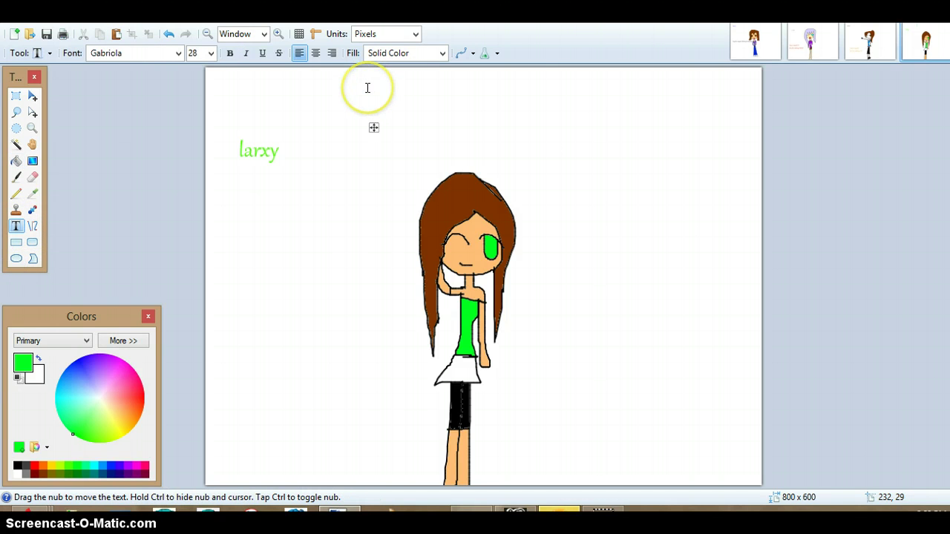
type("th")
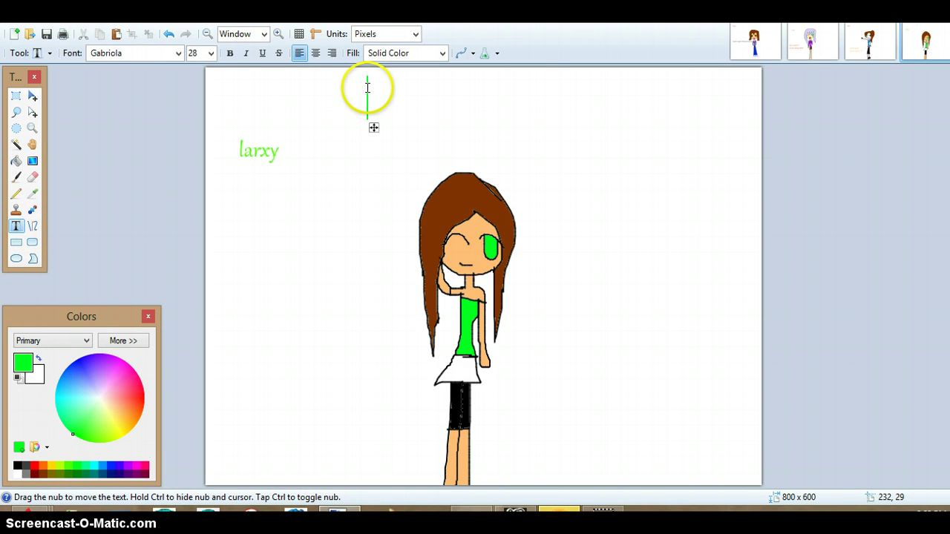
type("hope")
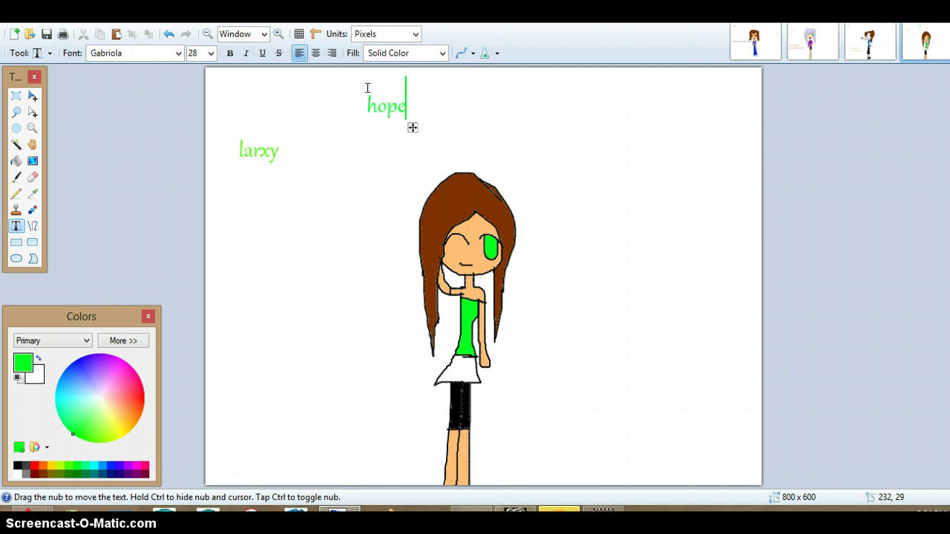
type(" u ")
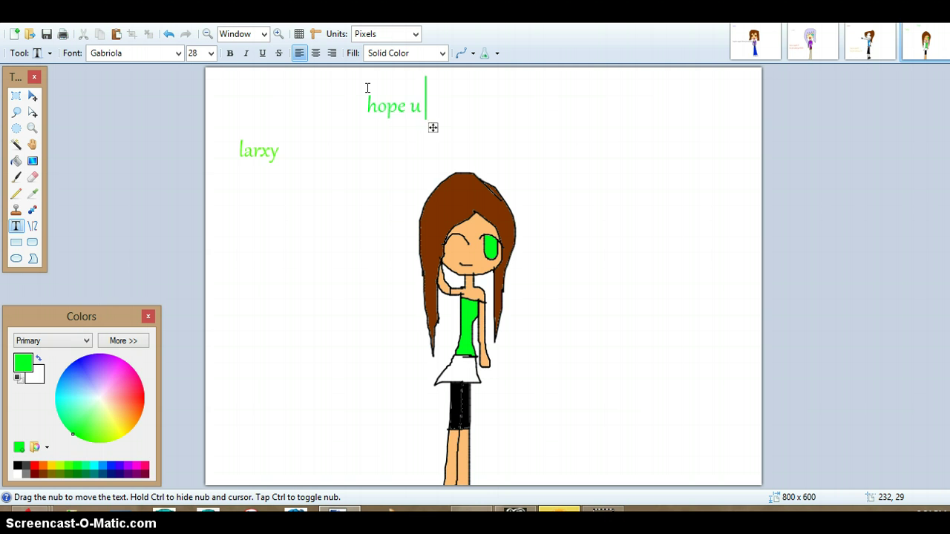
type("enj")
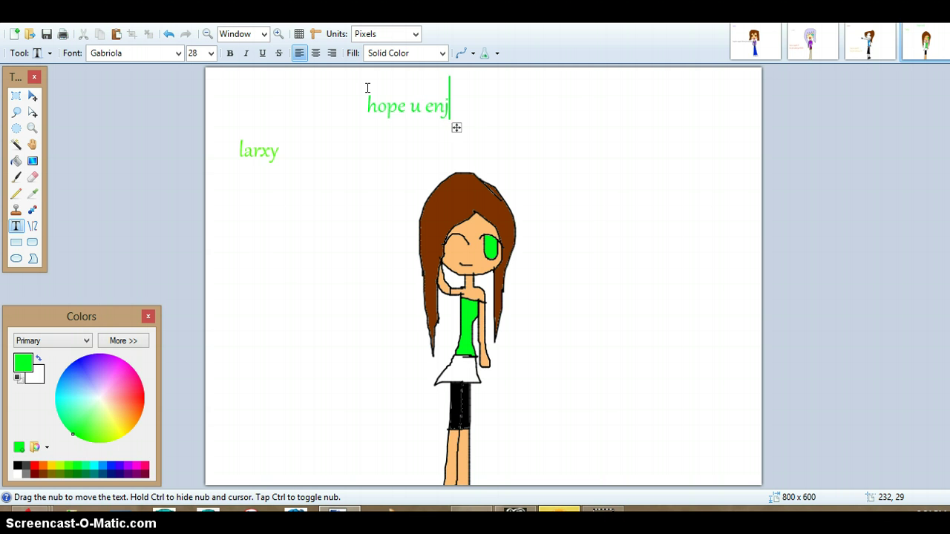
type("oyed")
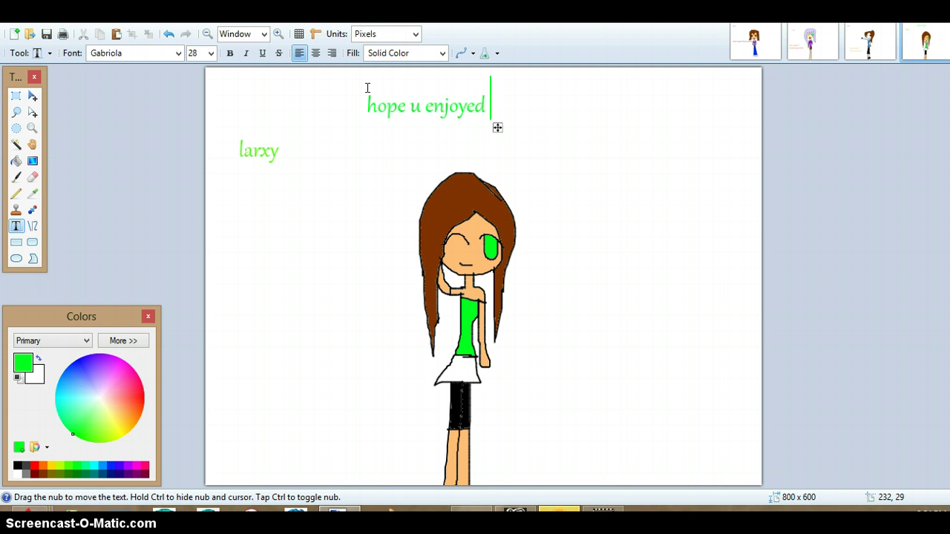
type(" :D ")
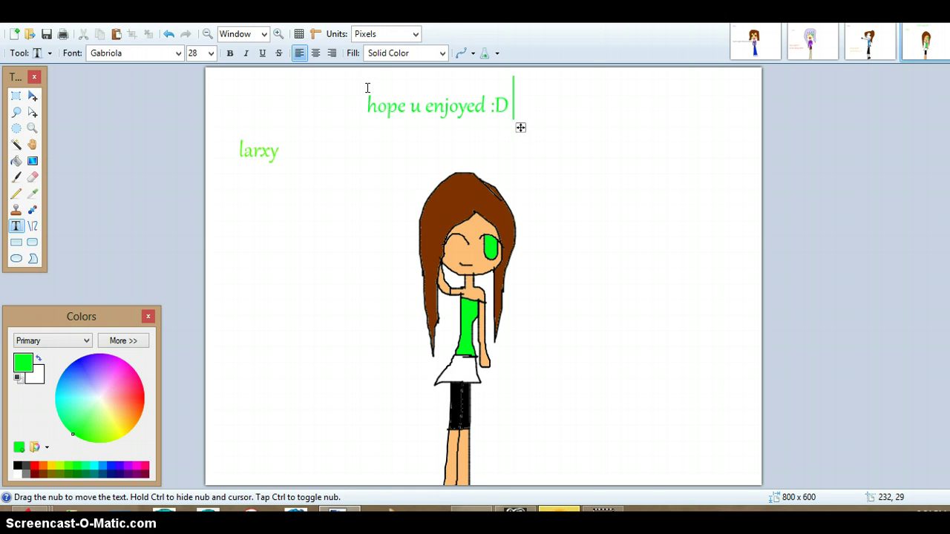
type("thnx for watching!")
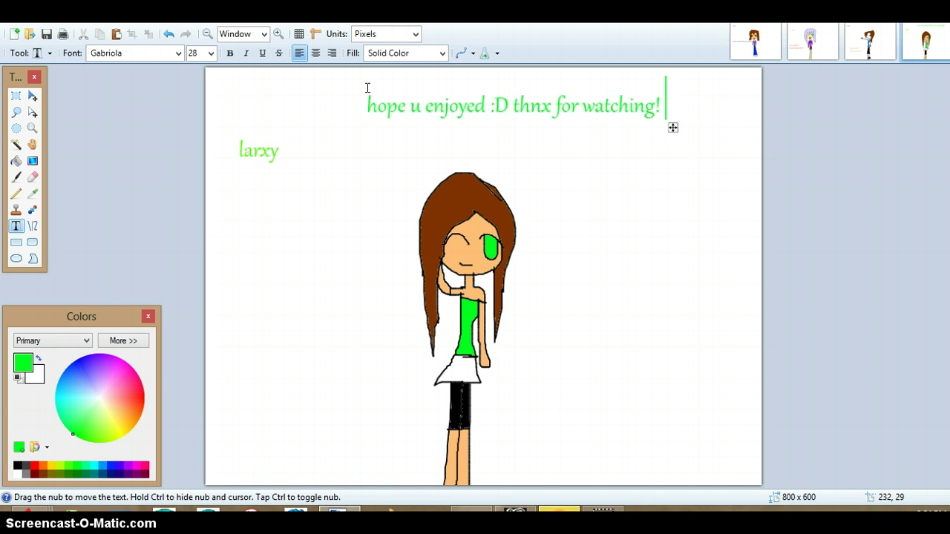
type(" :")
type("D")
key("Return")
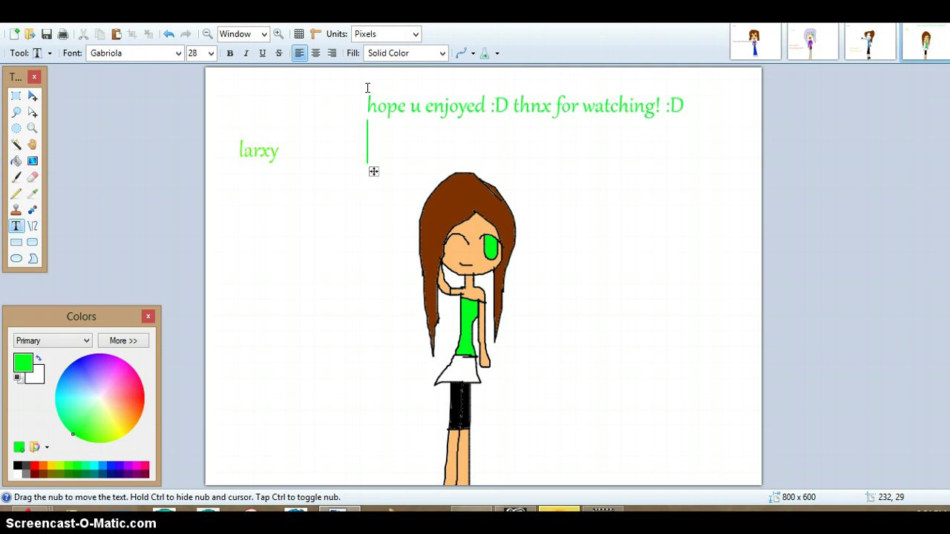